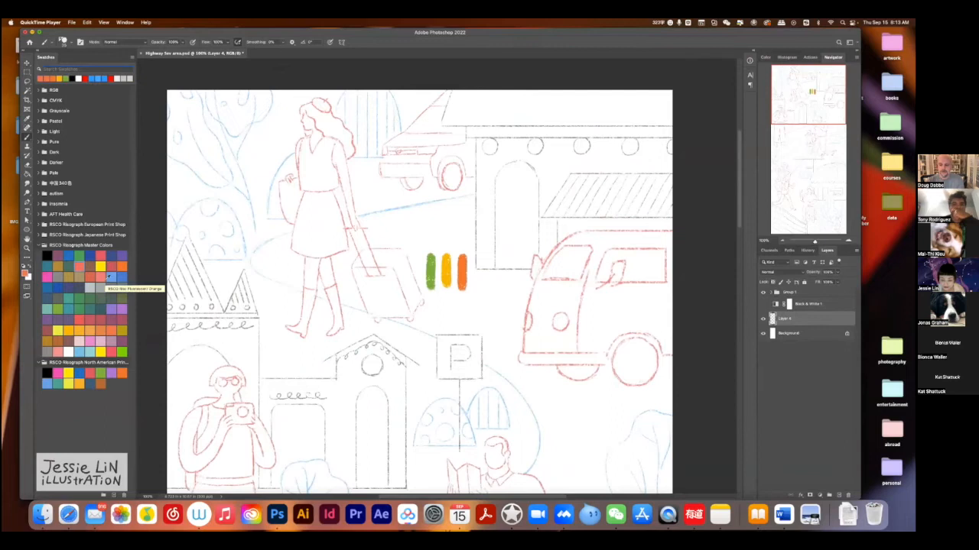
Paint a dark teal and a light blue stroke beside the green one to extend the colour sample row.
left_click(111, 277)
mouse_move(419, 261)
left_mouse_down()
mouse_move(414, 289)
mouse_move(398, 287)
left_mouse_up()
left_click(96, 309)
left_click(26, 272)
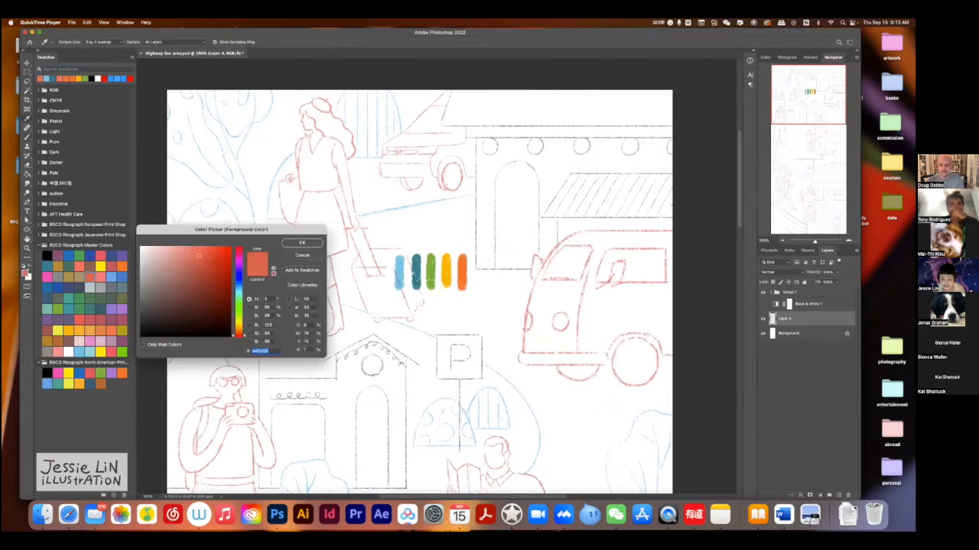
key("Return")
left_click_drag(475, 258, 475, 289)
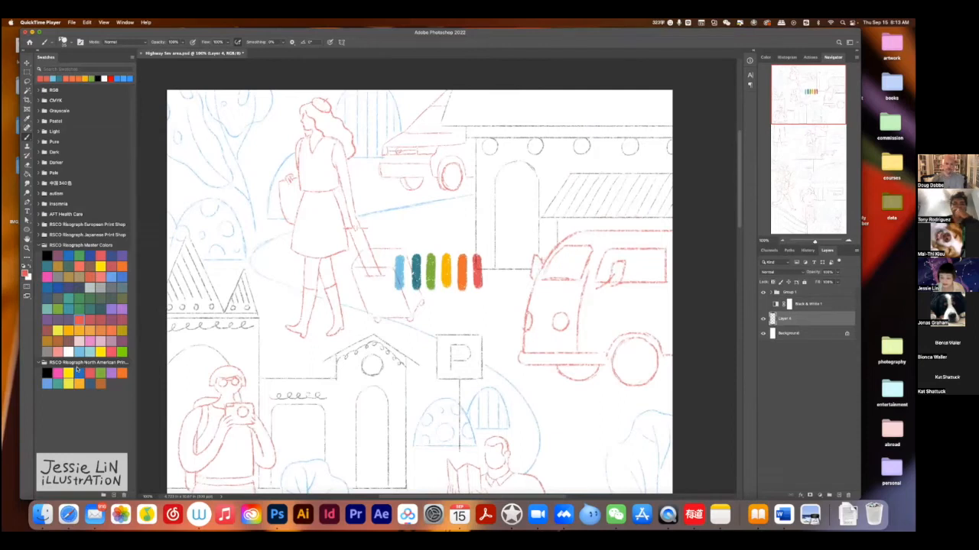
key("cmd+z")
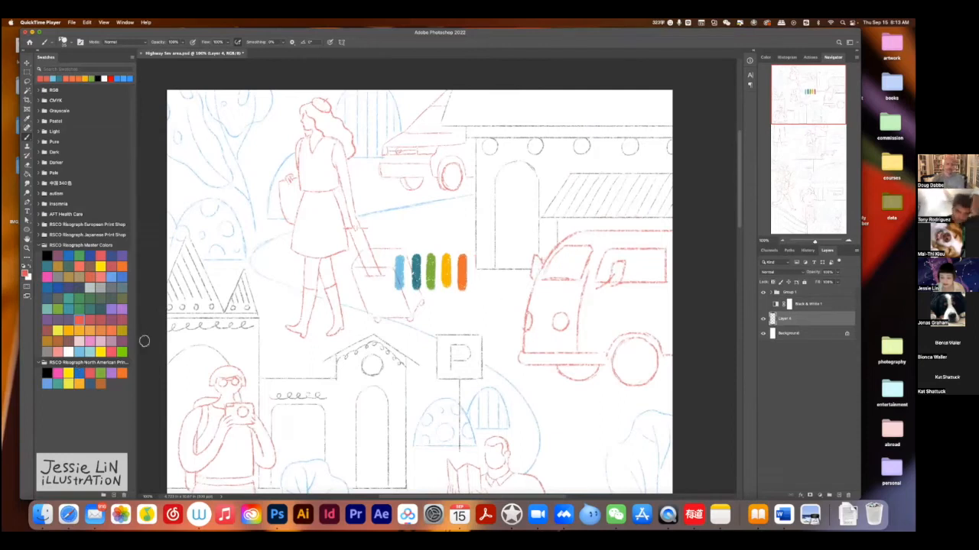
Paint a purple stroke next to the orange one and create a new layer above the background.
left_click_drag(478, 258, 478, 286)
left_click(795, 333)
left_click(839, 496)
Lock the transparent pixels of Layer 4 and make the new layer beneath it active in Multiply mode.
left_click(793, 319)
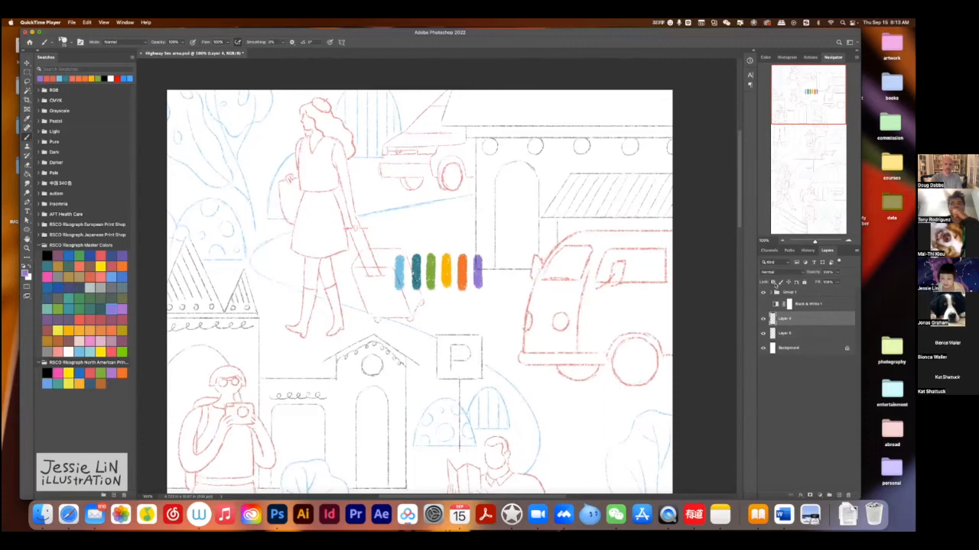
left_click(773, 282)
left_click(790, 335)
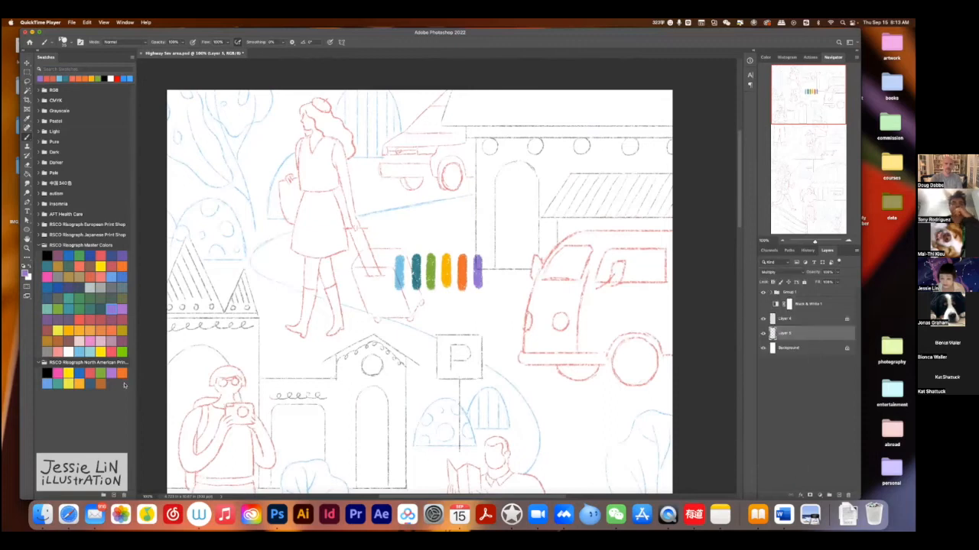
Paint the tree foliage in the upper-left corner of the illustration green with a textured brush.
left_click(59, 310)
left_click_drag(306, 264, 369, 351)
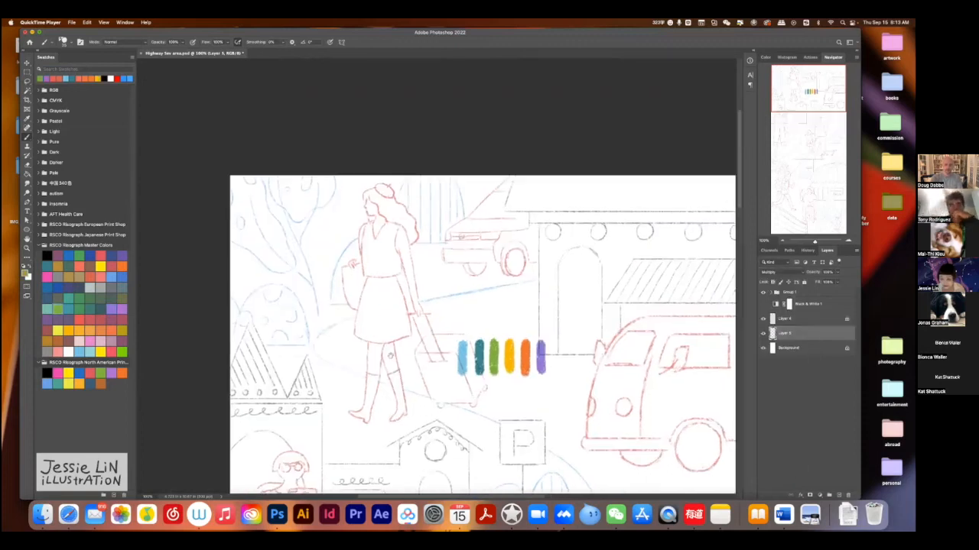
mouse_move(233, 186)
left_mouse_down()
mouse_move(236, 233)
mouse_move(248, 224)
mouse_move(245, 249)
mouse_move(269, 264)
left_mouse_up()
mouse_move(255, 174)
left_mouse_down()
mouse_move(295, 268)
mouse_move(266, 269)
left_mouse_up()
mouse_move(240, 192)
left_mouse_down()
mouse_move(258, 184)
mouse_move(237, 188)
mouse_move(266, 238)
mouse_move(259, 246)
left_mouse_up()
mouse_move(260, 200)
left_mouse_down()
mouse_move(240, 236)
mouse_move(289, 266)
left_mouse_up()
mouse_move(272, 175)
left_mouse_down()
mouse_move(275, 200)
mouse_move(298, 223)
mouse_move(332, 192)
mouse_move(333, 177)
left_mouse_up()
left_click_drag(310, 216, 322, 210)
mouse_move(300, 179)
left_mouse_down()
mouse_move(311, 195)
mouse_move(314, 179)
mouse_move(287, 196)
mouse_move(285, 182)
mouse_move(296, 205)
mouse_move(327, 180)
mouse_move(309, 206)
left_mouse_up()
Clean up the gaps in the green foliage with the Eraser, checking the shape with the line-art group hidden.
key("e")
left_click(289, 191)
key("b")
left_click(763, 292)
key("e")
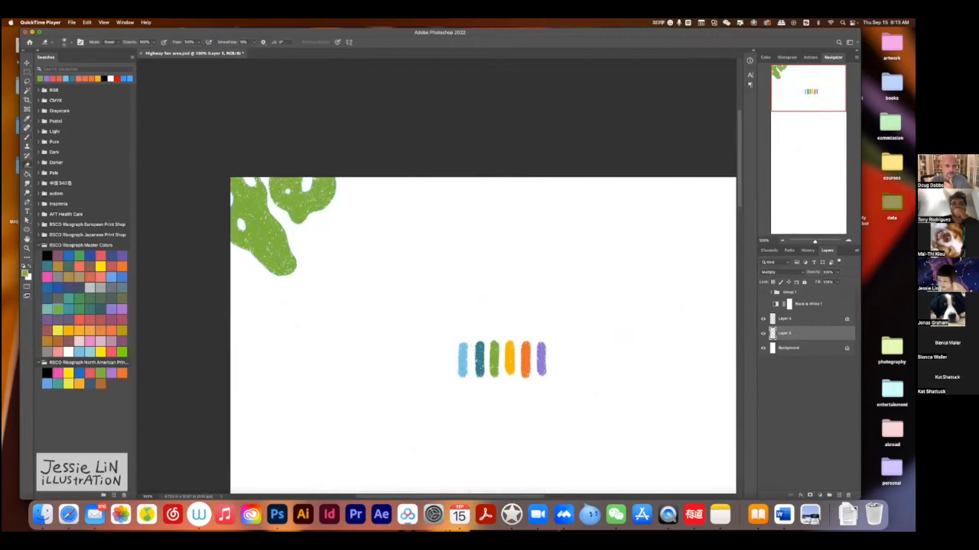
left_click(763, 293)
Rename the layer holding the green foliage as green.
key("z")
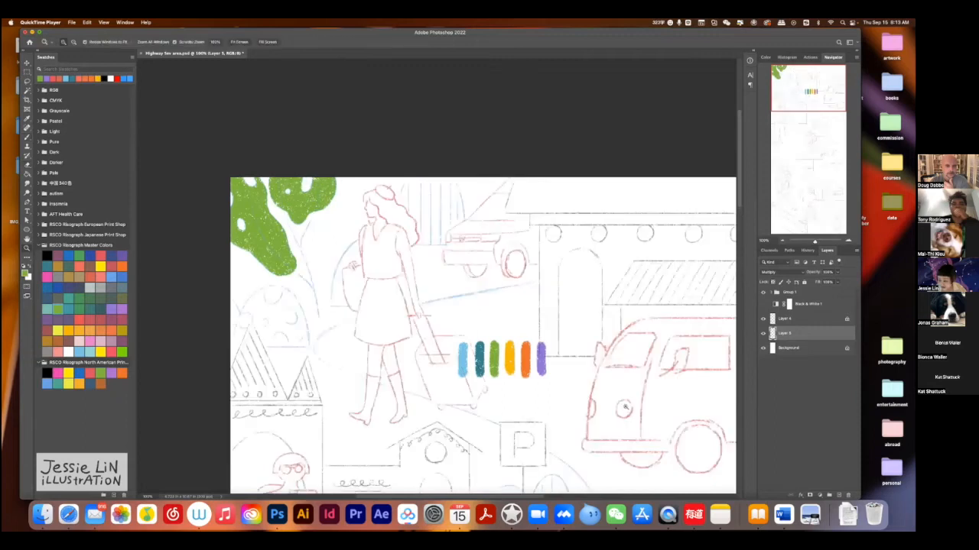
left_click_drag(422, 161, 359, 162)
double_click(784, 333)
type("green")
key("Return")
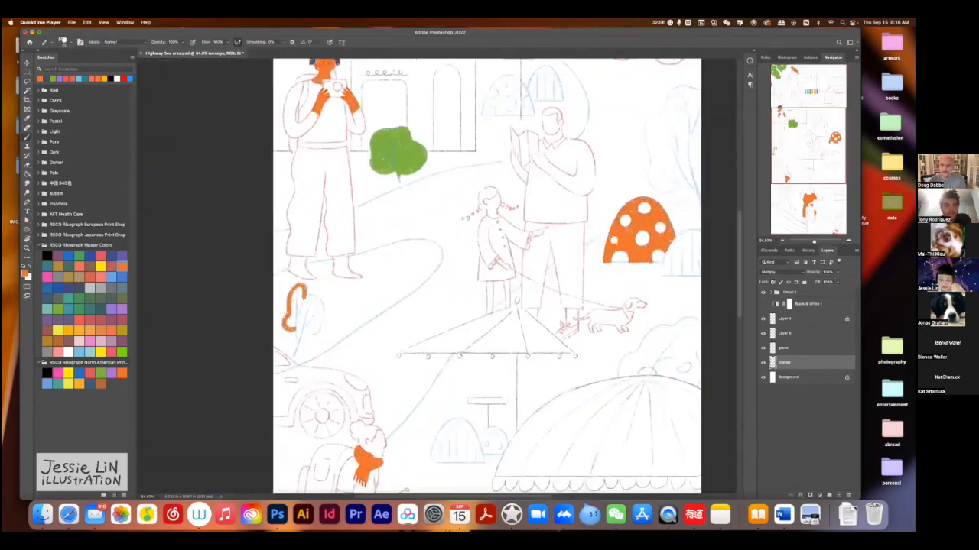
Fill in the small bush above the car solid orange on the orange layer.
mouse_move(307, 301)
left_mouse_down()
mouse_move(310, 329)
mouse_move(316, 308)
left_mouse_up()
left_click_drag(290, 317, 305, 326)
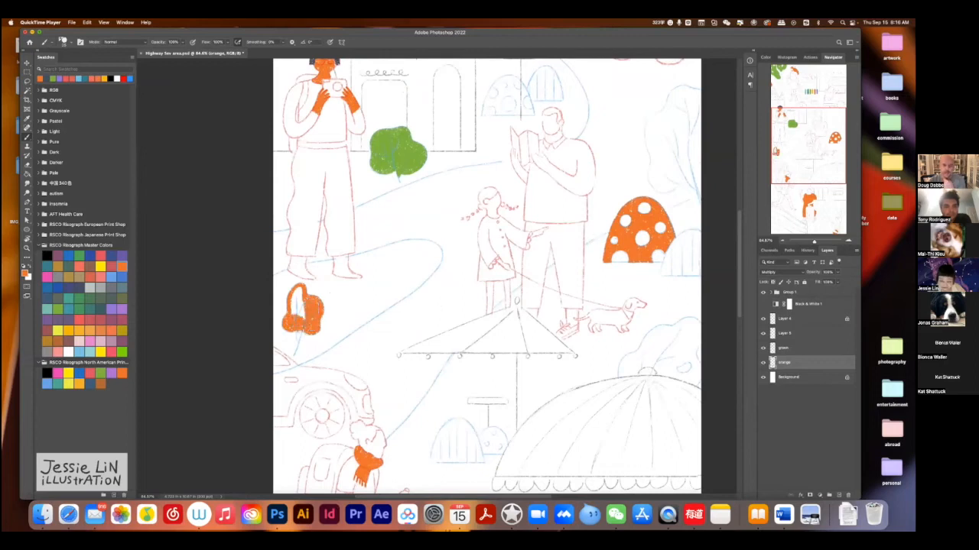
mouse_move(301, 292)
left_mouse_down()
mouse_move(293, 315)
mouse_move(297, 289)
left_mouse_up()
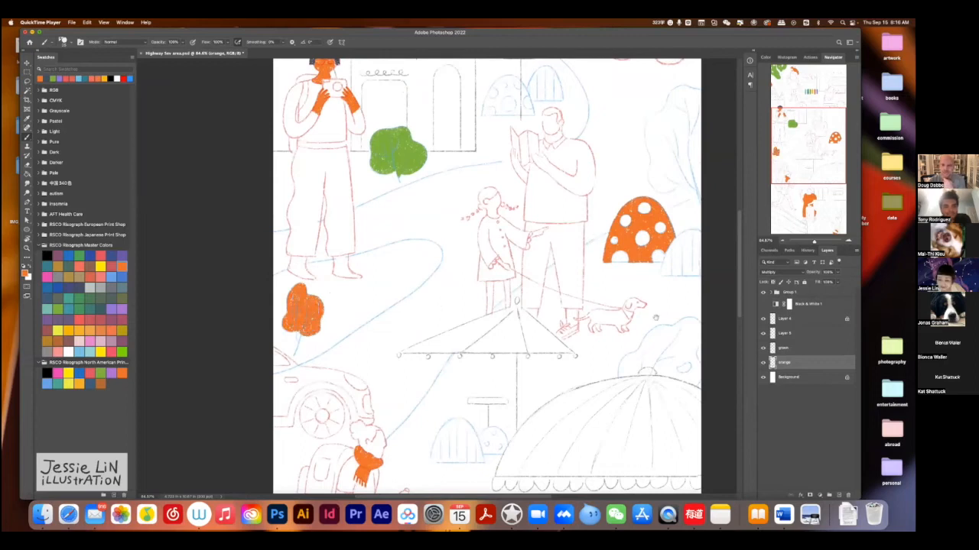
Outline the van's body, windows and window pillars in orange along the sketch lines.
scroll(646, 317, "right", 3)
scroll(643, 317, "up", 6)
left_click_drag(474, 260, 549, 260)
left_click_drag(549, 262, 475, 262)
left_click_drag(424, 360, 489, 361)
left_click_drag(430, 304, 478, 256)
left_click_drag(430, 305, 420, 360)
mouse_move(493, 272)
left_mouse_down()
mouse_move(480, 309)
mouse_move(547, 307)
left_mouse_up()
mouse_move(489, 272)
left_mouse_down()
mouse_move(548, 272)
mouse_move(542, 311)
left_mouse_up()
mouse_move(487, 267)
left_mouse_down()
mouse_move(469, 299)
mouse_move(485, 267)
left_mouse_up()
mouse_move(494, 357)
left_mouse_down()
mouse_move(527, 339)
mouse_move(539, 350)
left_mouse_up()
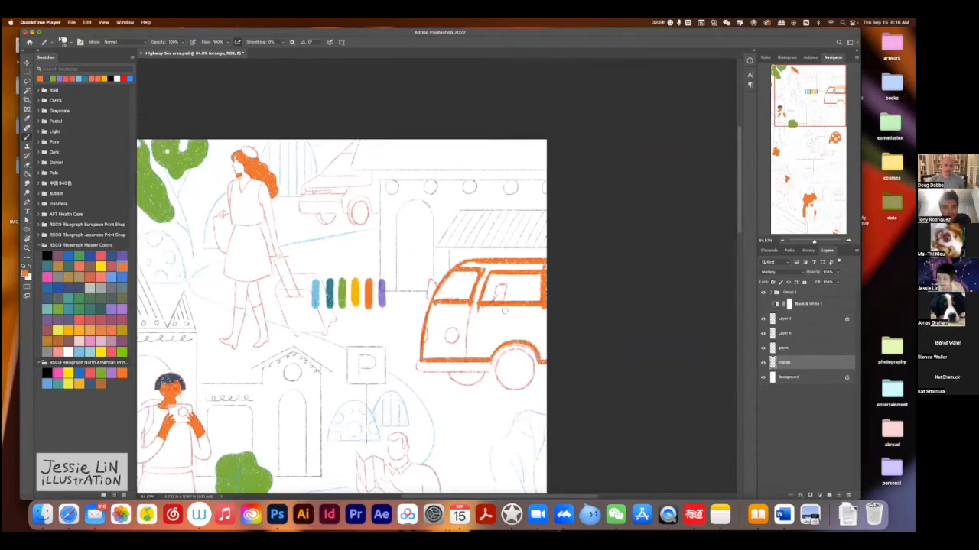
mouse_move(611, 428)
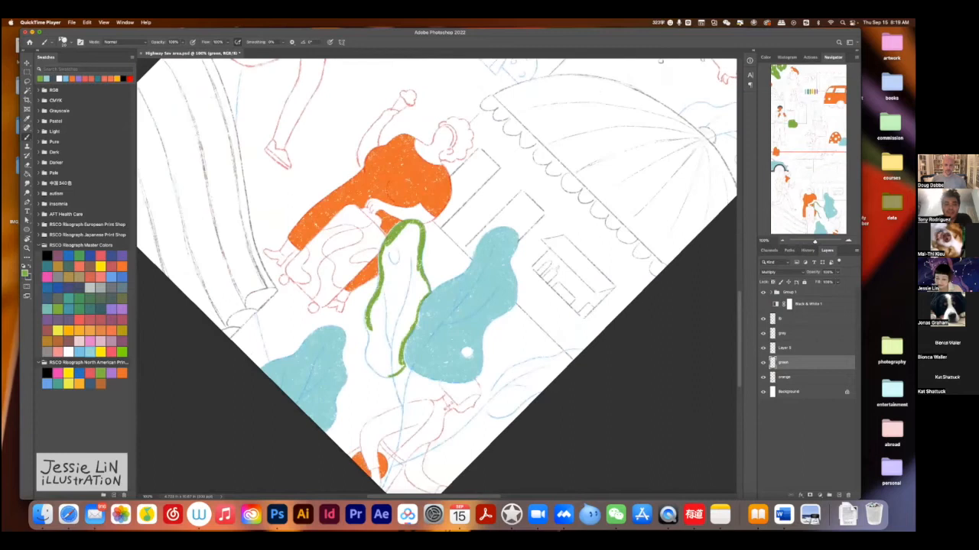
mouse_move(738, 322)
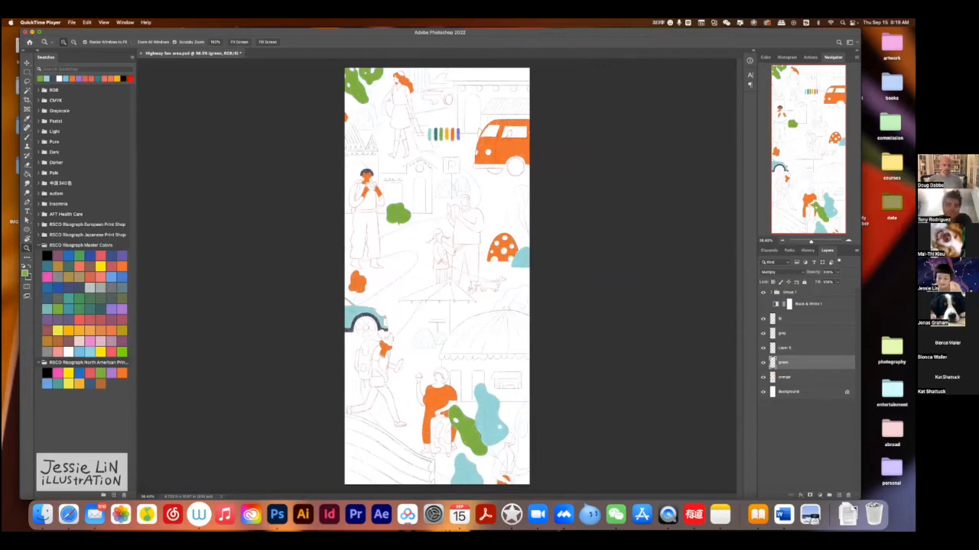
Check the illustration's tonal values by toggling the Black & White adjustment layer, and undo the last change.
mouse_move(523, 428)
left_mouse_down()
mouse_move(566, 428)
mouse_move(536, 429)
left_mouse_up()
key("b")
left_click(795, 318)
left_click(795, 377)
left_click(795, 363)
left_click_drag(459, 429, 473, 452)
left_click(763, 304)
left_click(763, 305)
key("super+z")
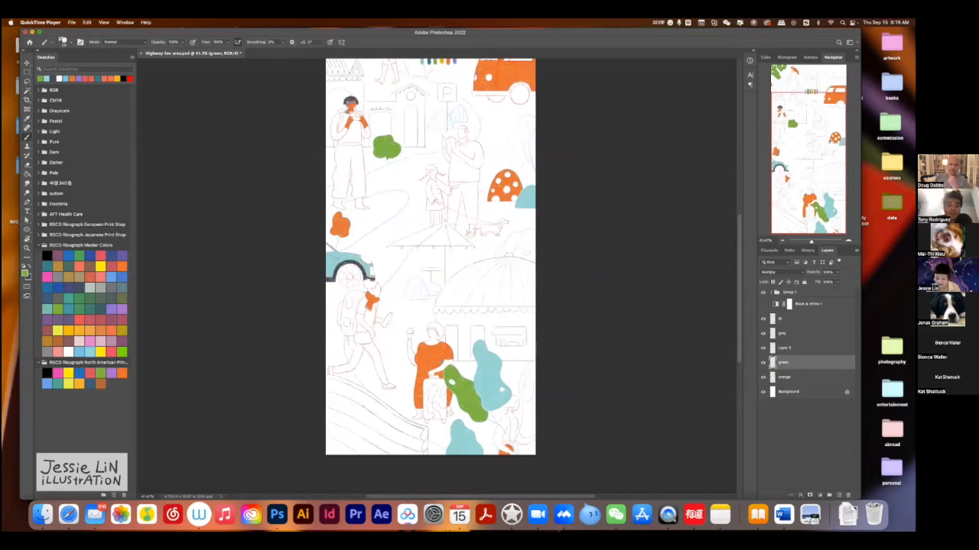
Paint green over the light blue bush at the bottom edge of the illustration, with the line-art group hidden.
key("z")
left_click_drag(535, 415, 579, 415)
left_click_drag(489, 382, 533, 306)
left_click_drag(438, 278, 468, 278)
key("b")
mouse_move(425, 380)
left_mouse_down()
mouse_move(410, 453)
mouse_move(419, 438)
mouse_move(429, 449)
left_mouse_up()
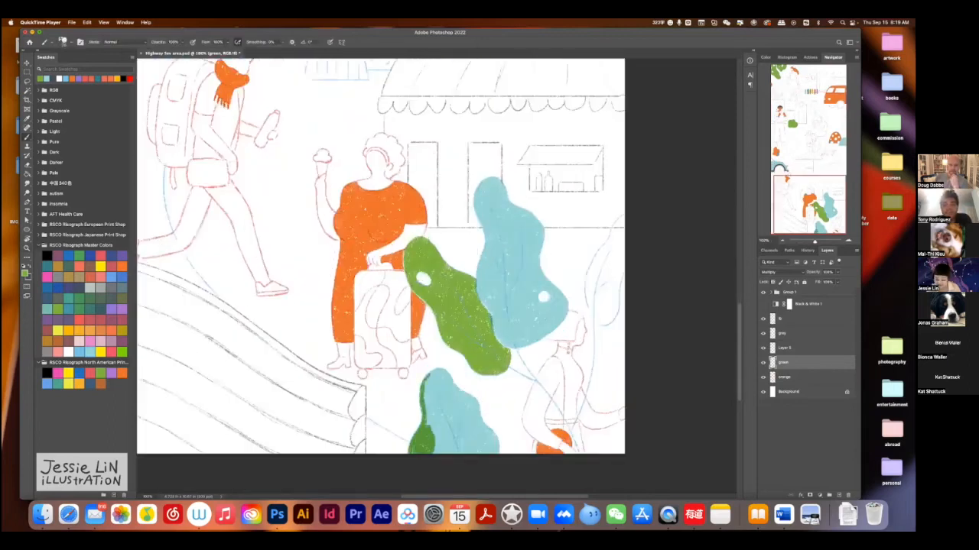
left_click_drag(442, 373, 448, 378)
left_click(763, 292)
mouse_move(451, 386)
left_mouse_down()
mouse_move(490, 430)
mouse_move(495, 453)
left_mouse_up()
mouse_move(436, 381)
left_mouse_down()
mouse_move(426, 407)
mouse_move(438, 383)
mouse_move(454, 416)
left_mouse_up()
key("e")
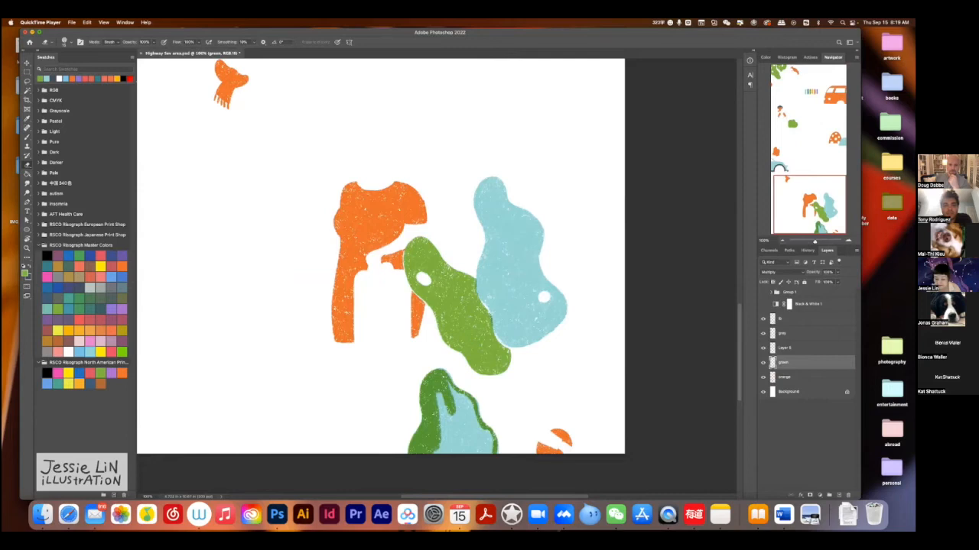
key("b")
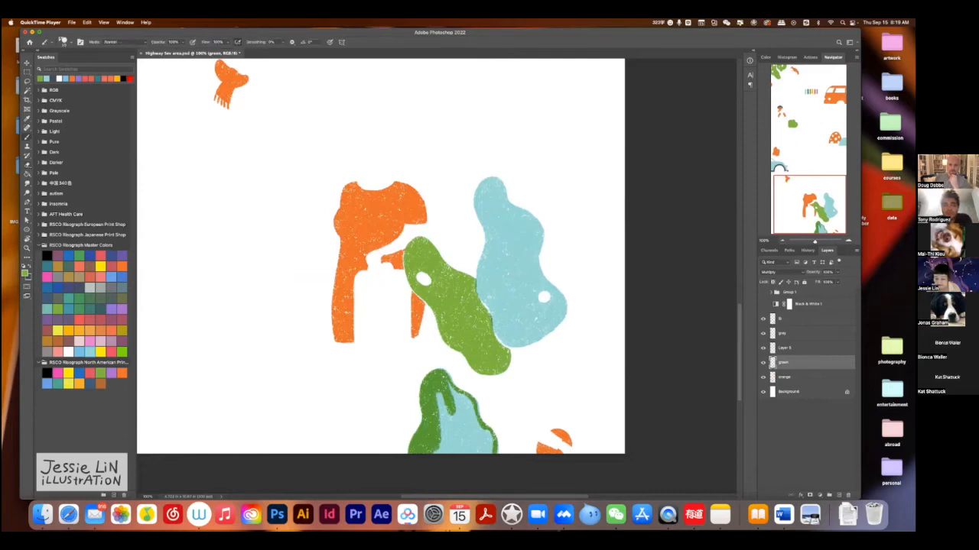
mouse_move(744, 327)
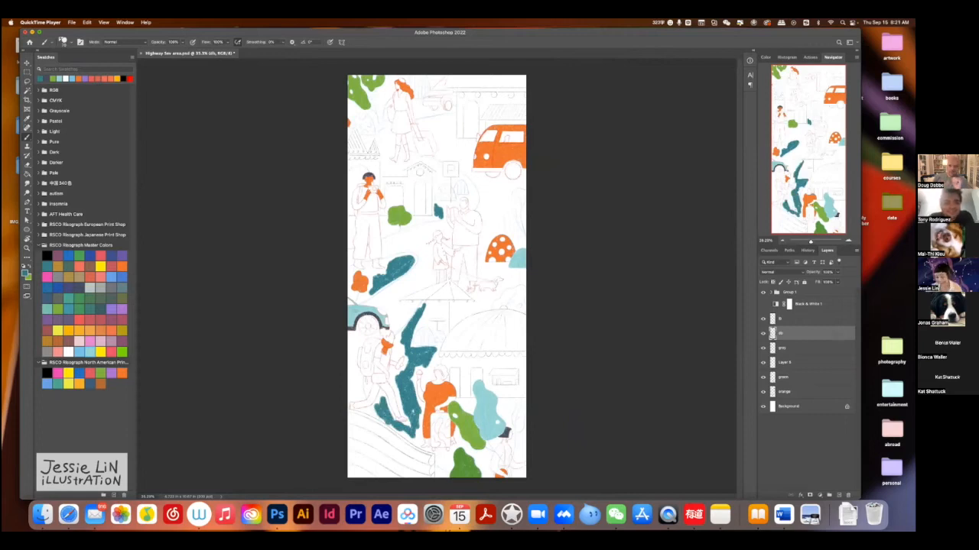
mouse_move(753, 344)
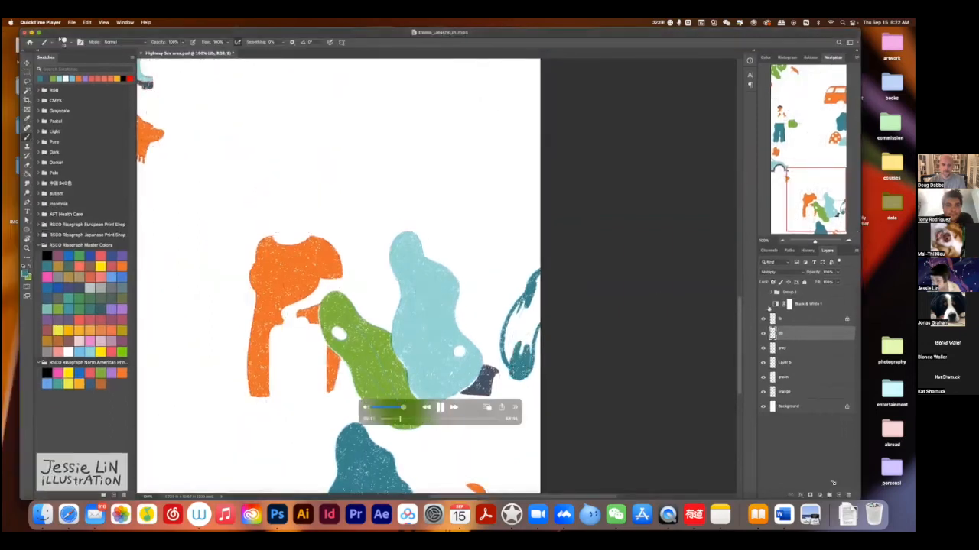
Shrink the demo video window and open the Wide Eyed Editions folder inside commission in Finder, placed beside the video.
left_click_drag(833, 483, 767, 447)
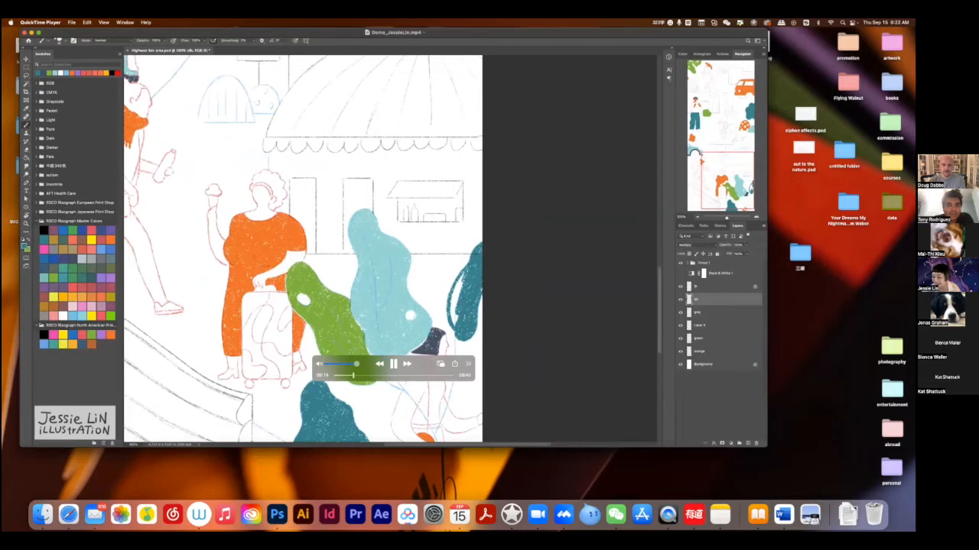
double_click(889, 122)
left_click_drag(616, 189, 634, 218)
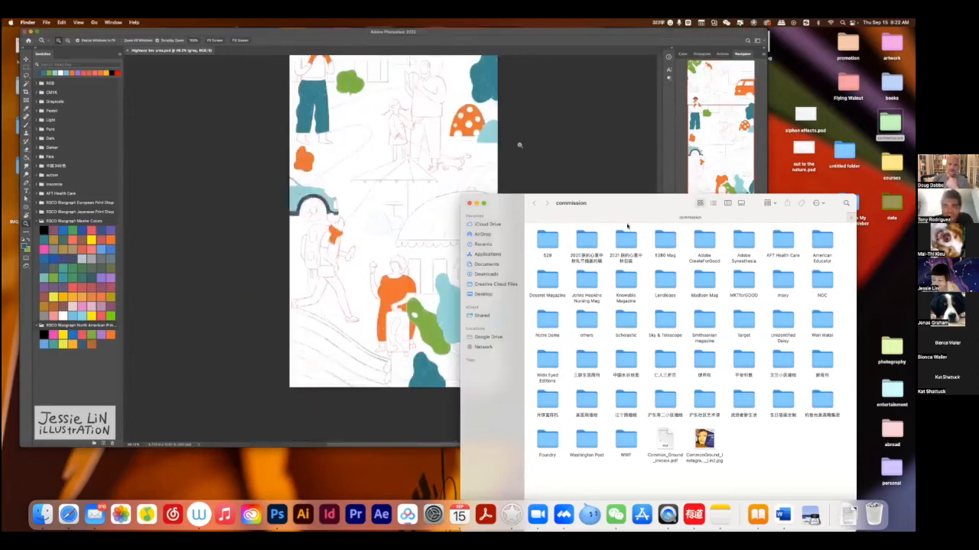
left_click_drag(669, 219, 728, 221)
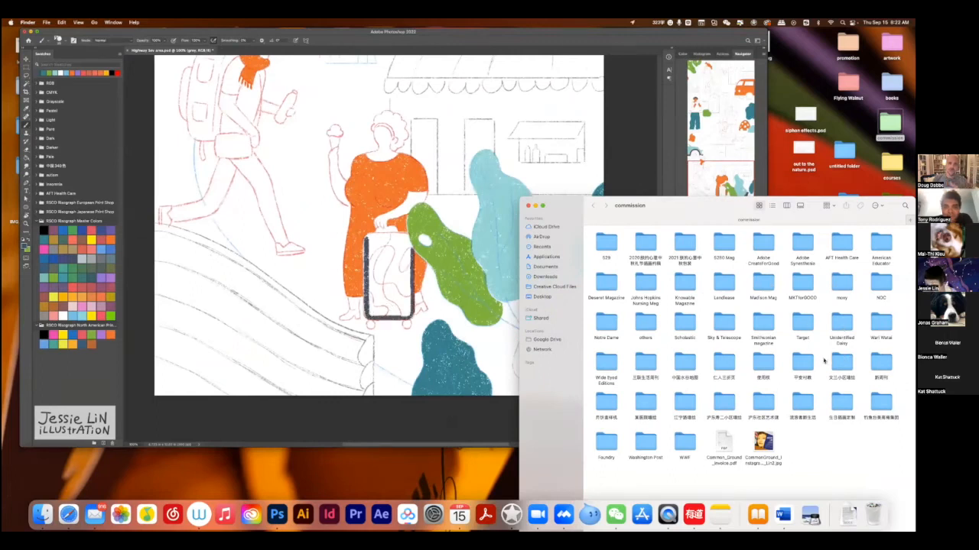
double_click(609, 366)
mouse_move(677, 211)
left_mouse_down()
mouse_move(765, 235)
mouse_move(802, 232)
mouse_move(687, 195)
left_mouse_up()
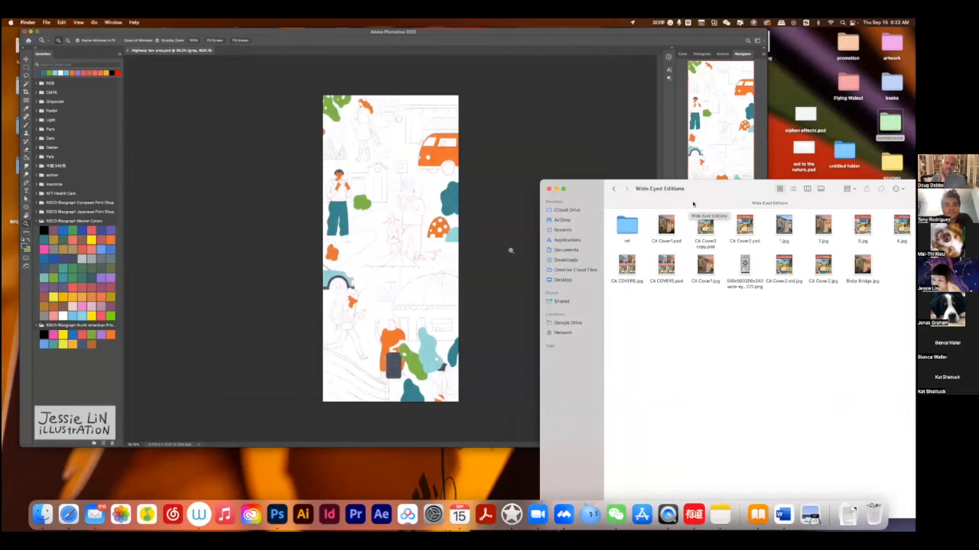
left_click_drag(693, 203, 659, 189)
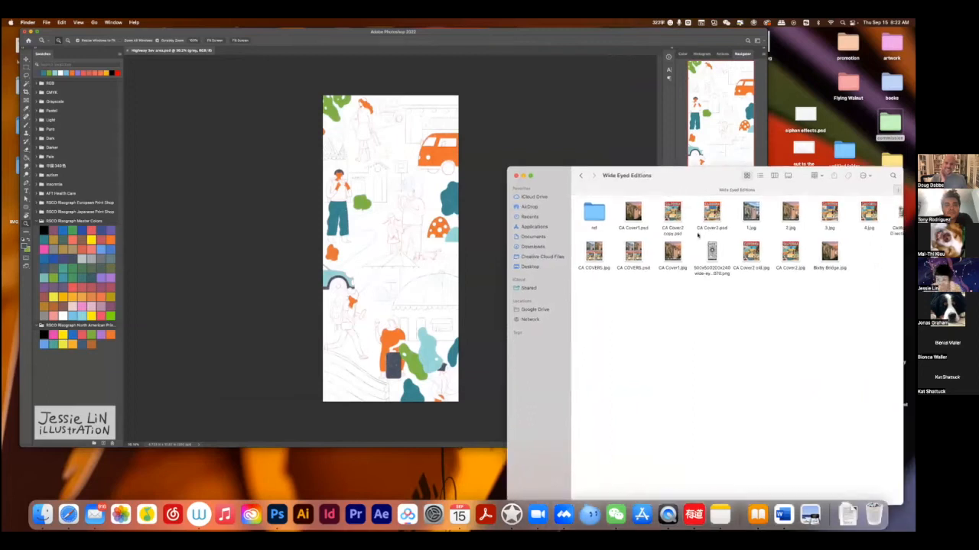
Preview the Bixby Bridge.jpg illustration beside the demo video, and close the preview.
left_click(829, 257)
key("space")
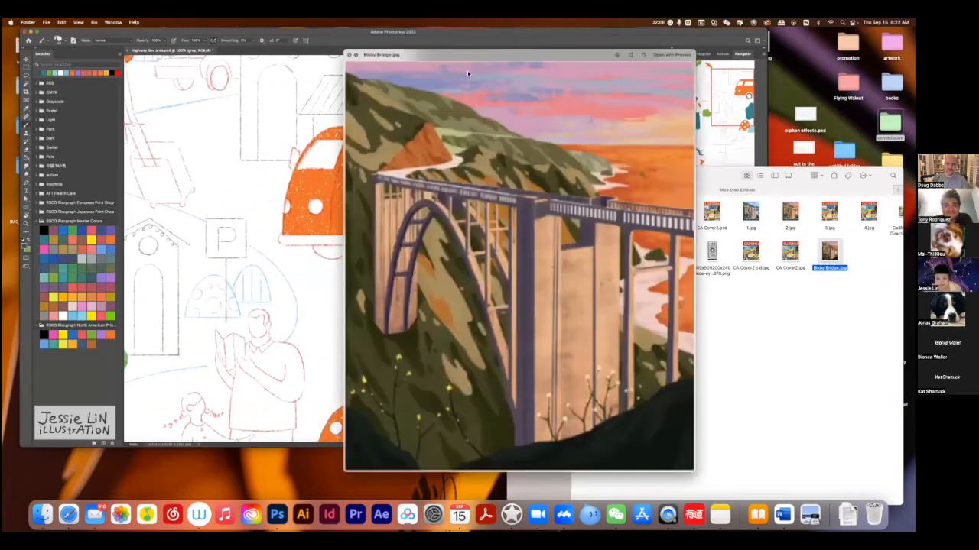
left_click_drag(631, 68, 791, 79)
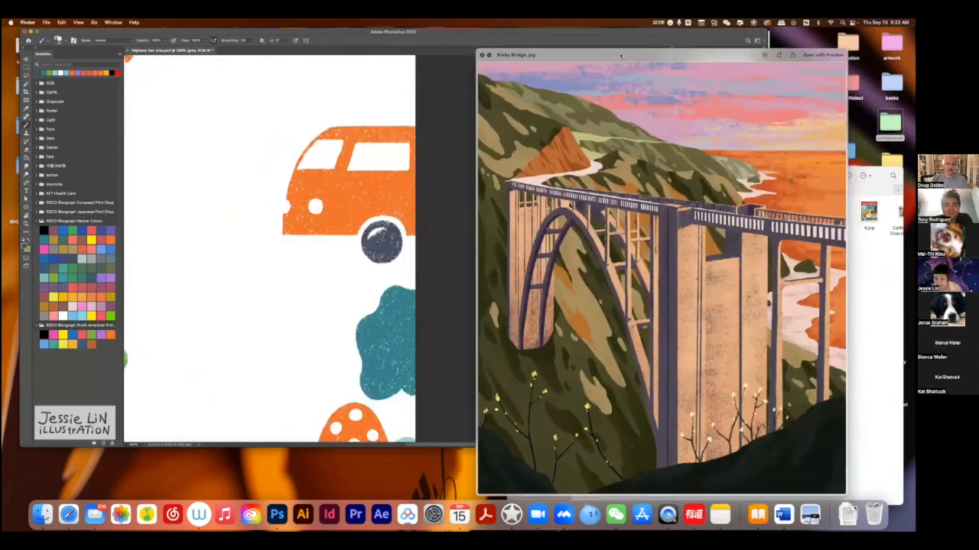
left_click(481, 54)
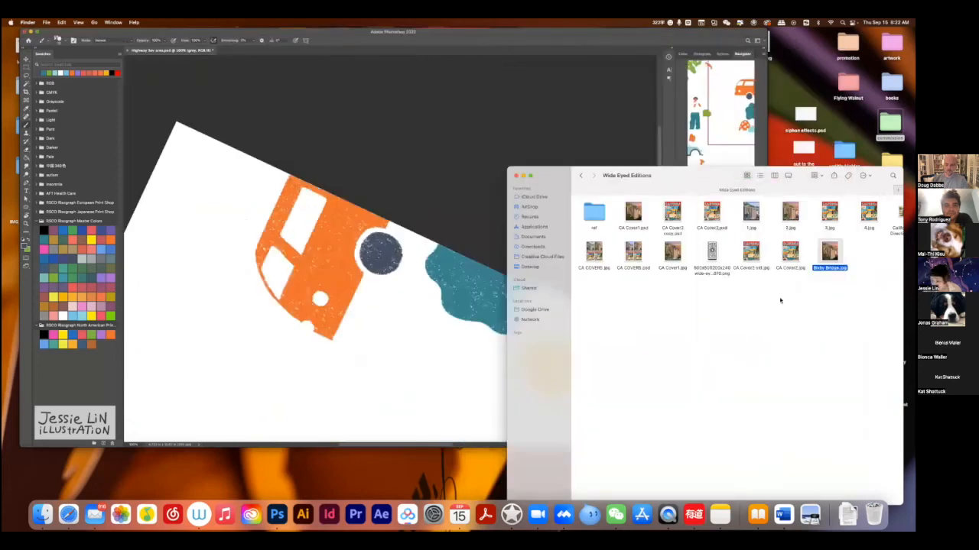
Preview the CA Cover2.jpg California cover and place it beside the demo video.
key("Left")
key("space")
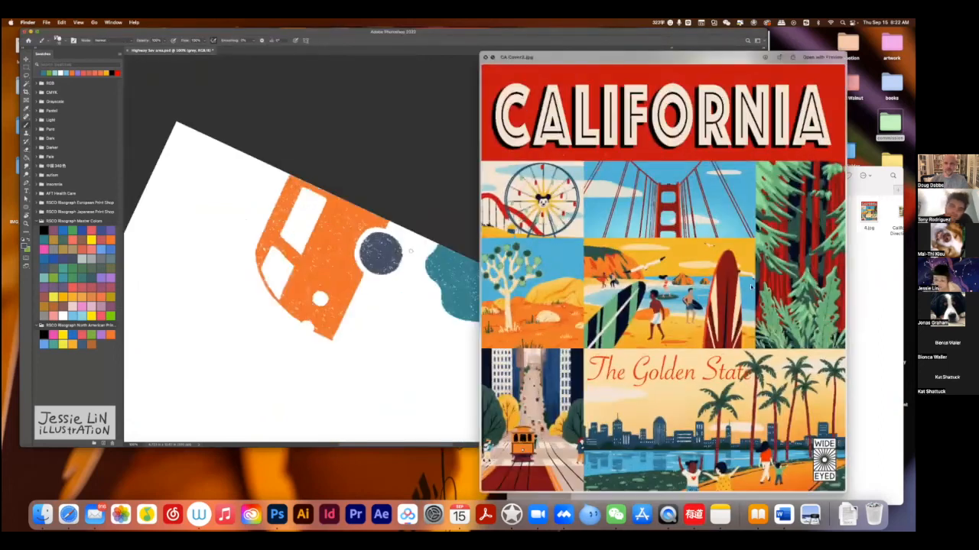
left_click_drag(640, 56, 681, 53)
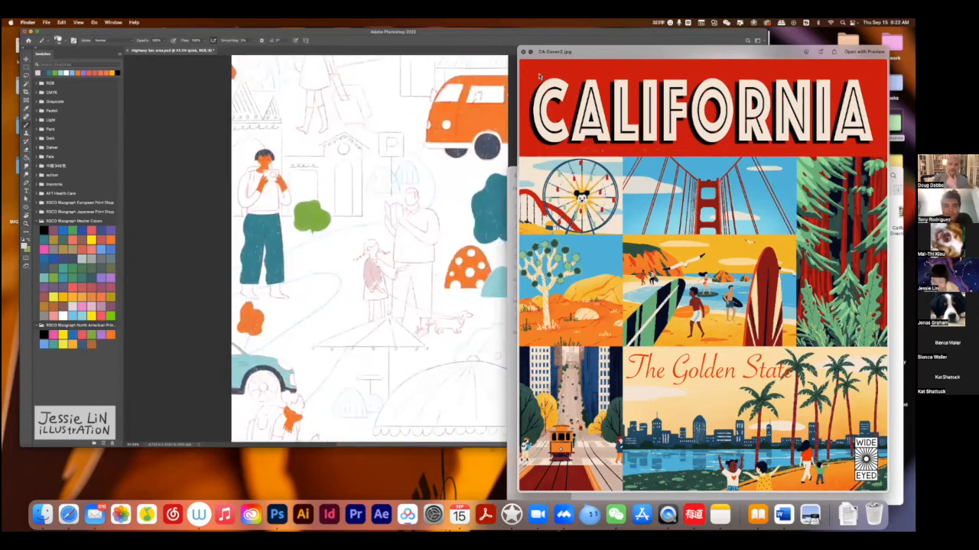
Paint the raised arm of the woman in the orange dress light pink.
key("z")
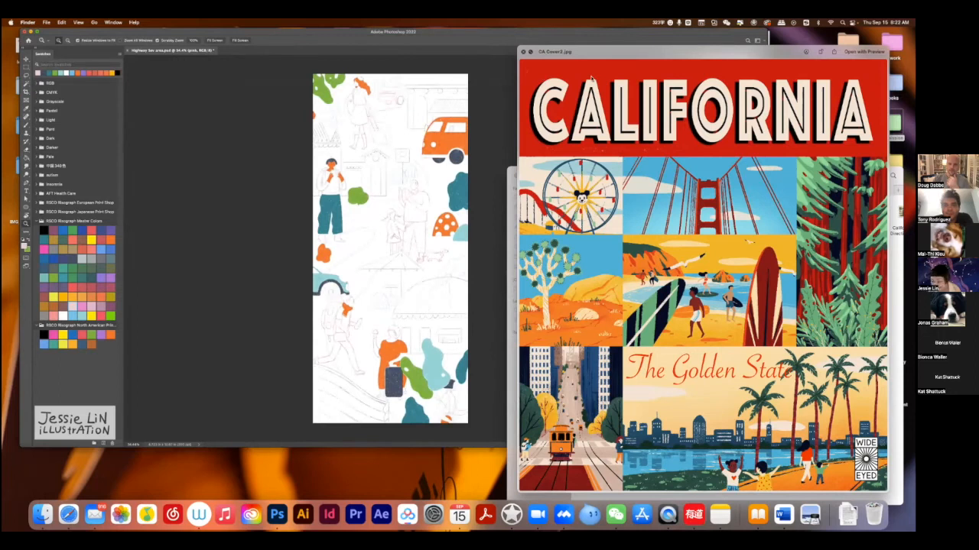
left_click_drag(413, 300, 500, 298)
key("b")
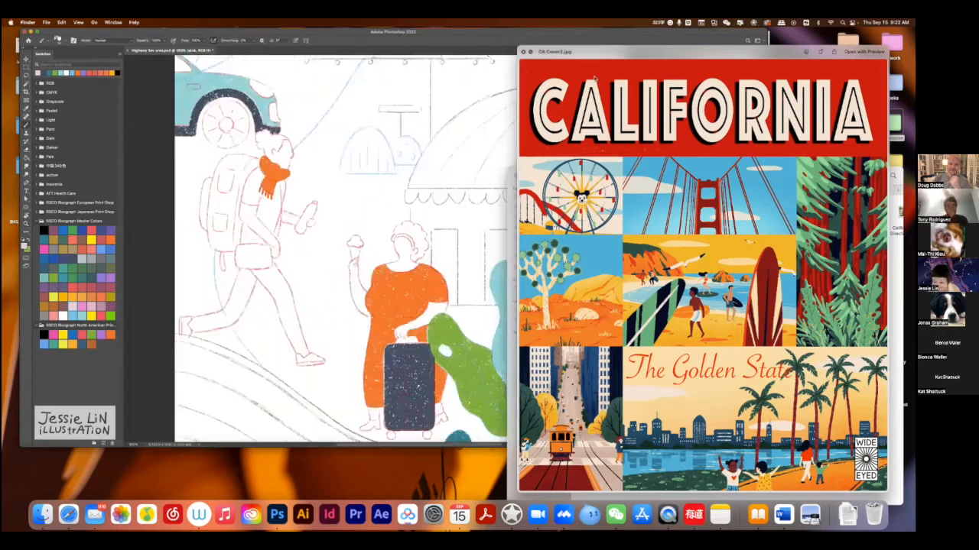
left_click_drag(351, 265, 361, 308)
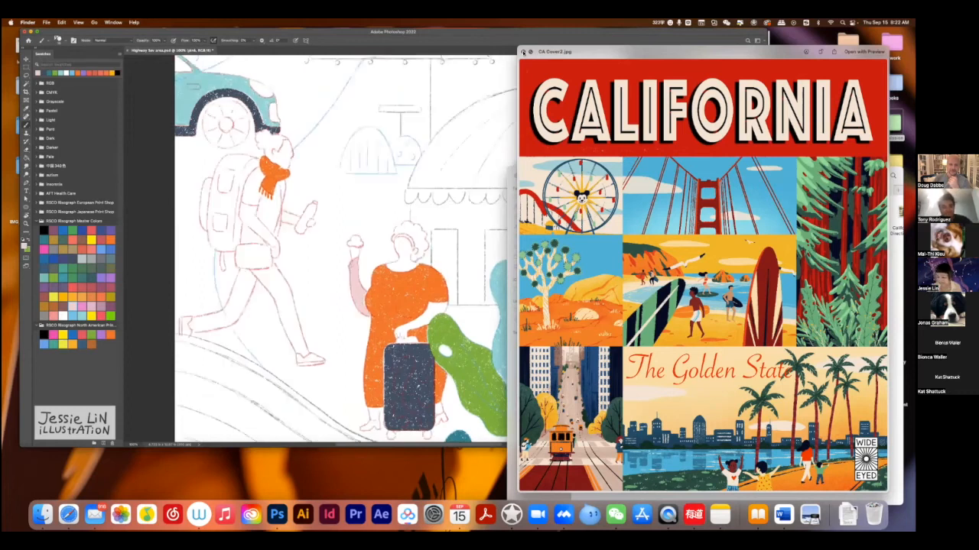
Close the cover preview and select CA Cover2.jpg in the folder.
left_click(522, 51)
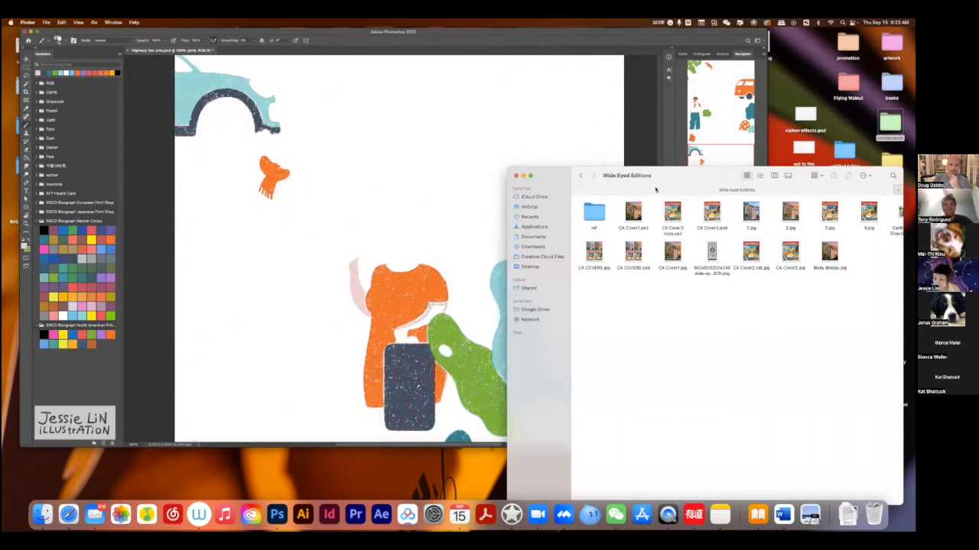
left_click(790, 252)
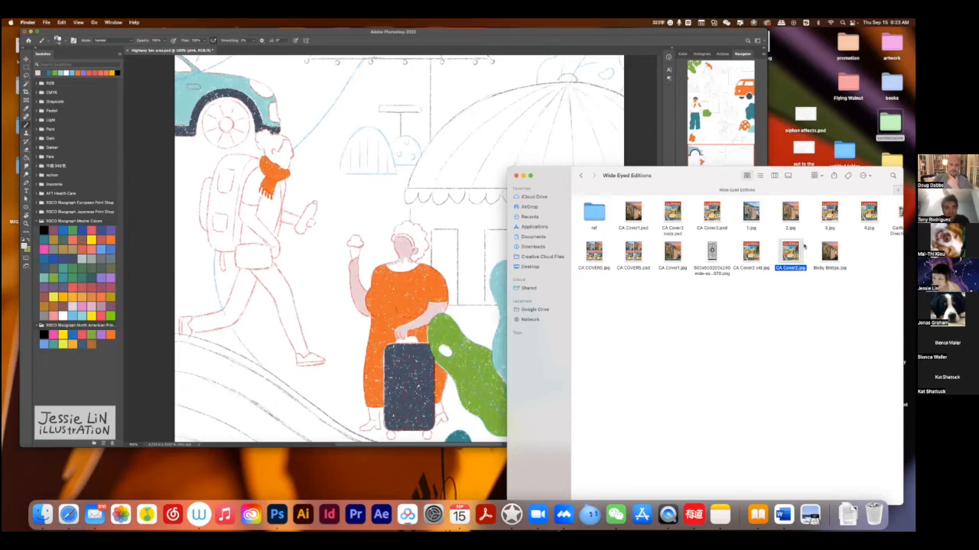
Preview the CA Cover2.jpg California cover beside the demo video, and close the preview.
key("space")
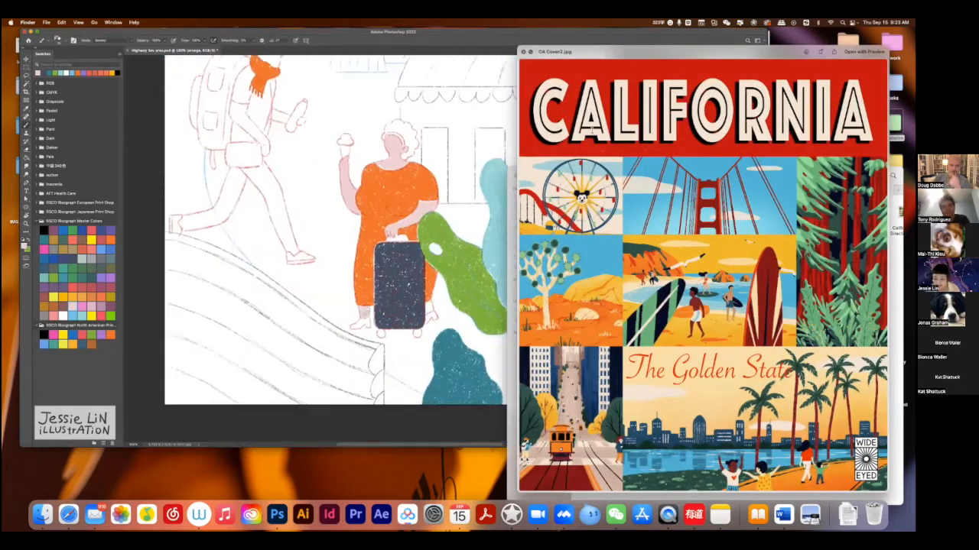
key("z")
left_click_drag(501, 267, 449, 269)
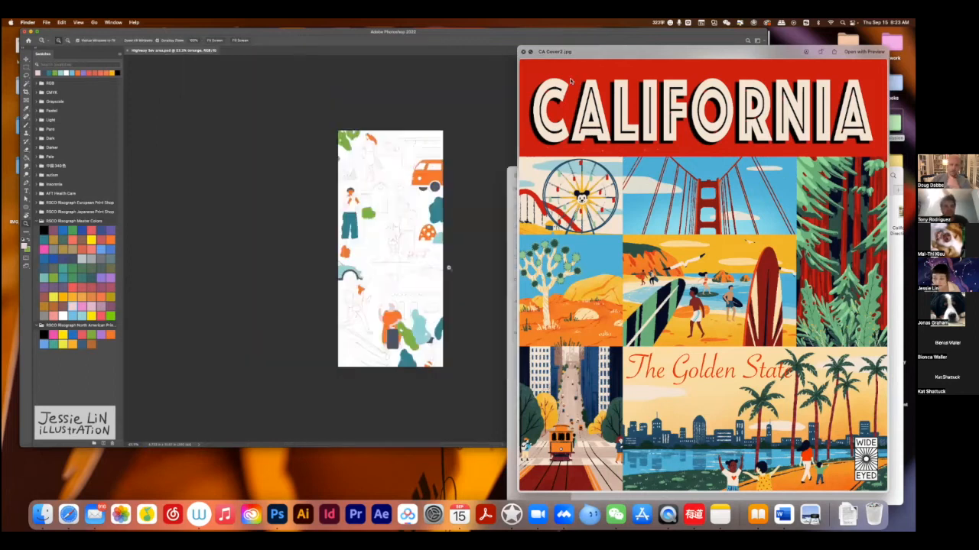
left_click_drag(442, 318, 480, 321)
left_click_drag(394, 365, 468, 315)
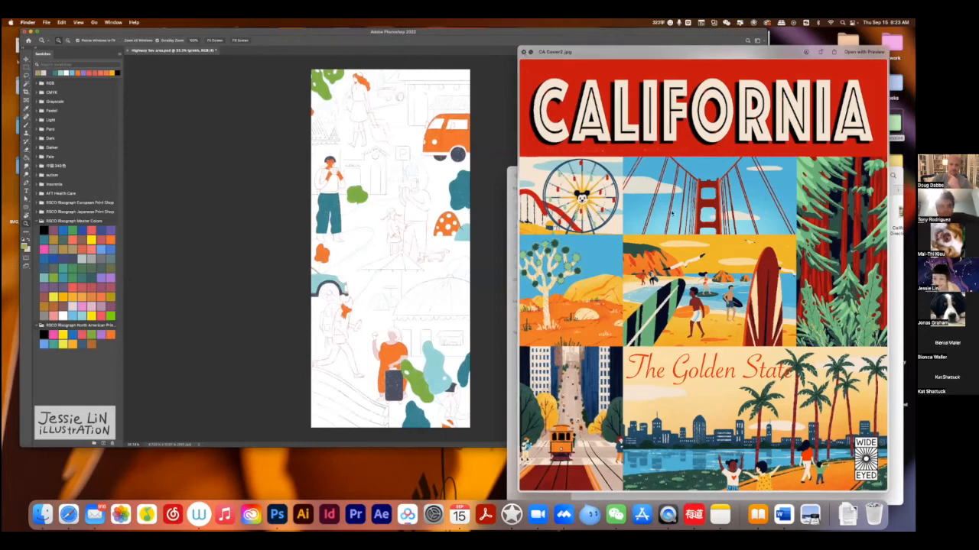
left_click(522, 52)
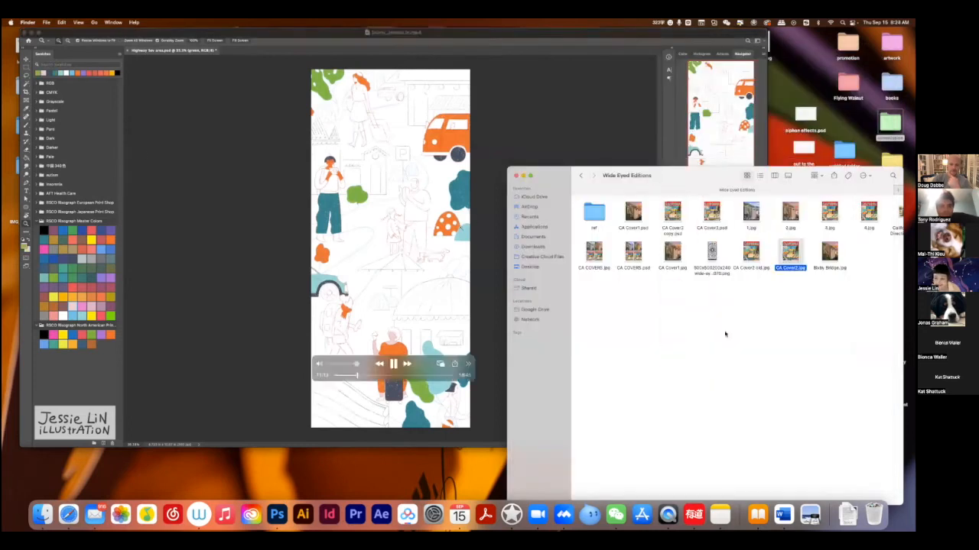
Close the Wide Eyed Editions folder, minimize the Talk 914 folder, and reposition the demo video window on the desktop.
left_click(516, 177)
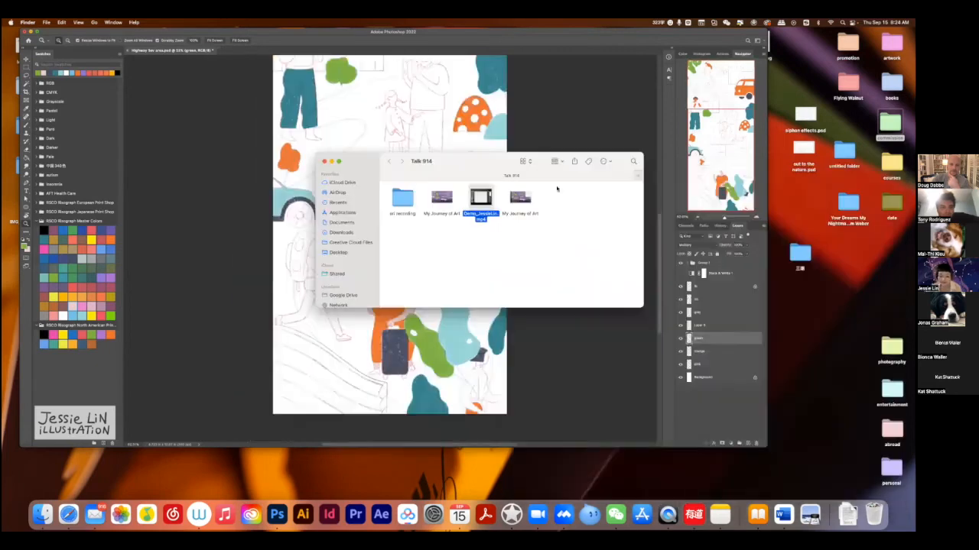
left_click_drag(348, 171, 648, 253)
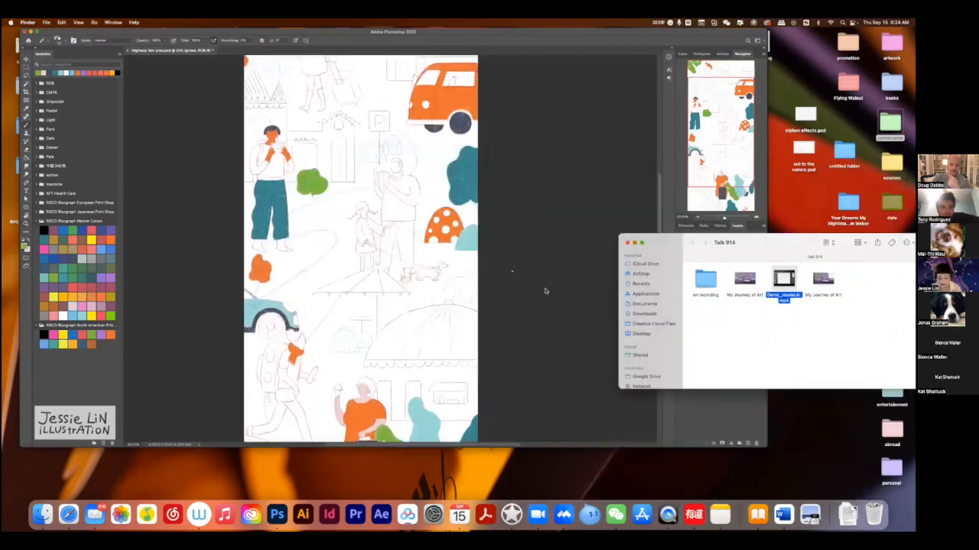
left_click(635, 244)
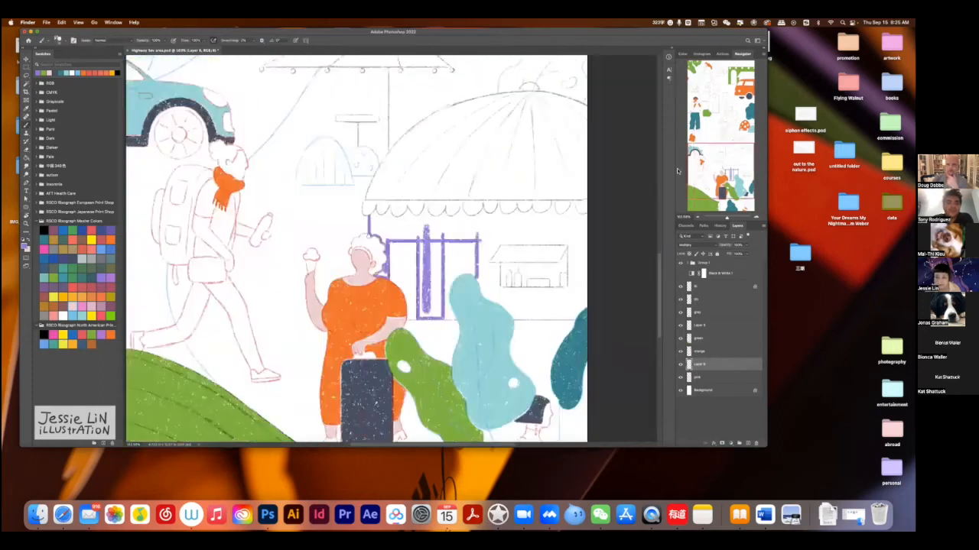
left_click_drag(620, 154, 614, 153)
left_click_drag(547, 35, 598, 42)
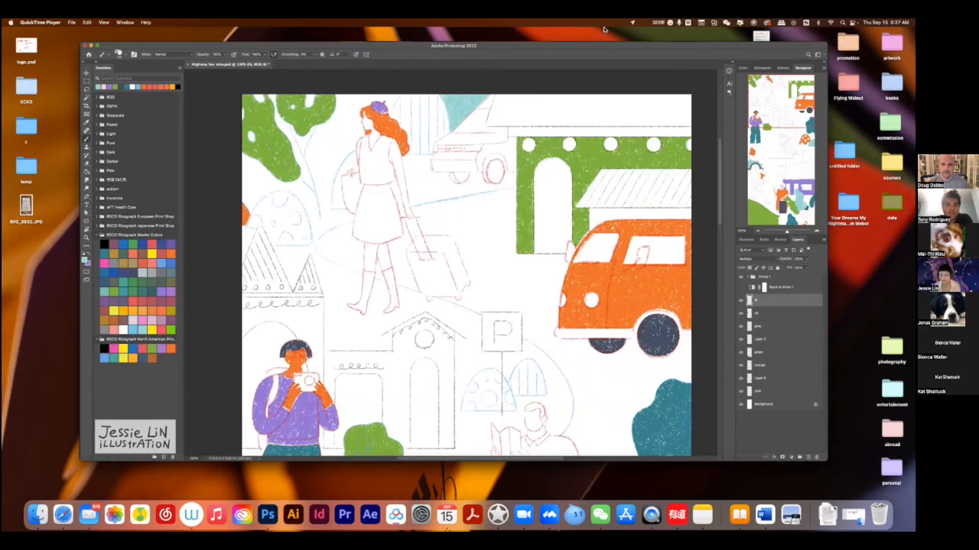
Fill the arched bush beside the running backpacker with dark teal on the db layer.
mouse_move(557, 82)
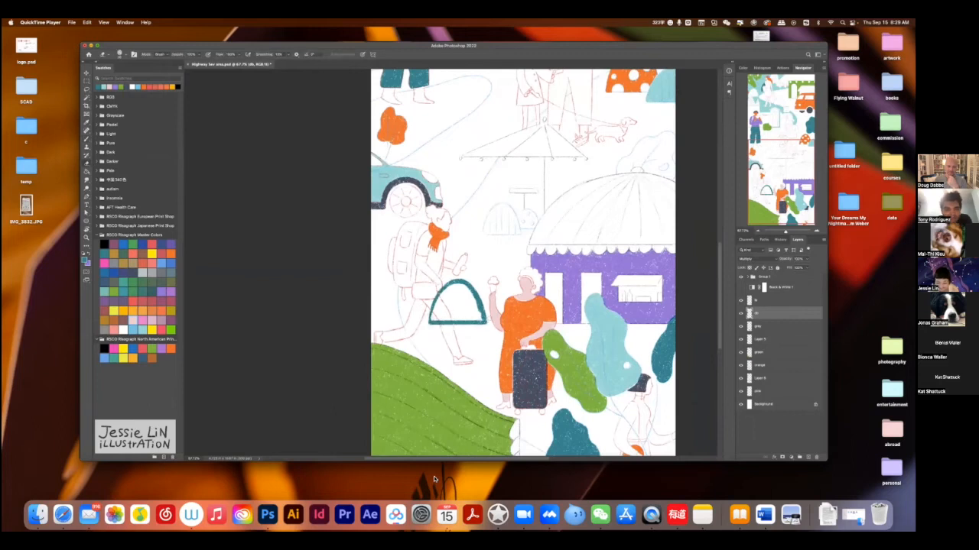
key("b")
mouse_move(436, 312)
left_mouse_down()
mouse_move(433, 321)
mouse_move(440, 306)
mouse_move(477, 320)
mouse_move(453, 289)
mouse_move(465, 296)
mouse_move(450, 327)
left_mouse_up()
key("e")
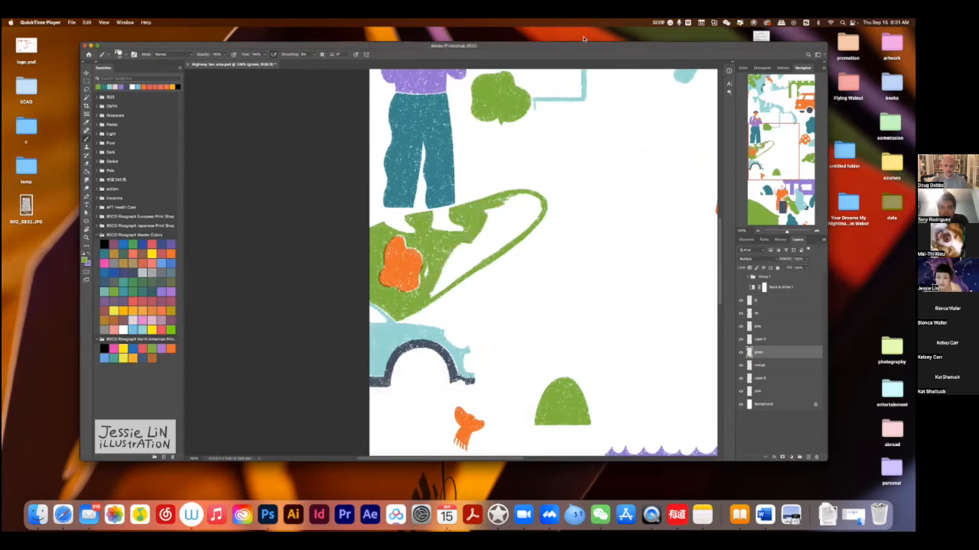
Move the demo video window slightly lower and skip ahead twice to further stages of the colouring.
left_click_drag(316, 50, 312, 72)
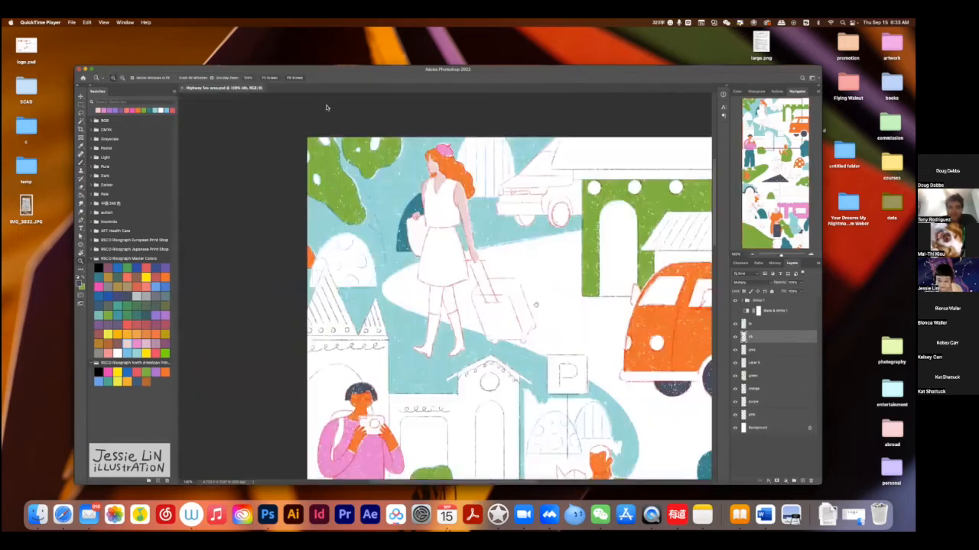
mouse_move(448, 423)
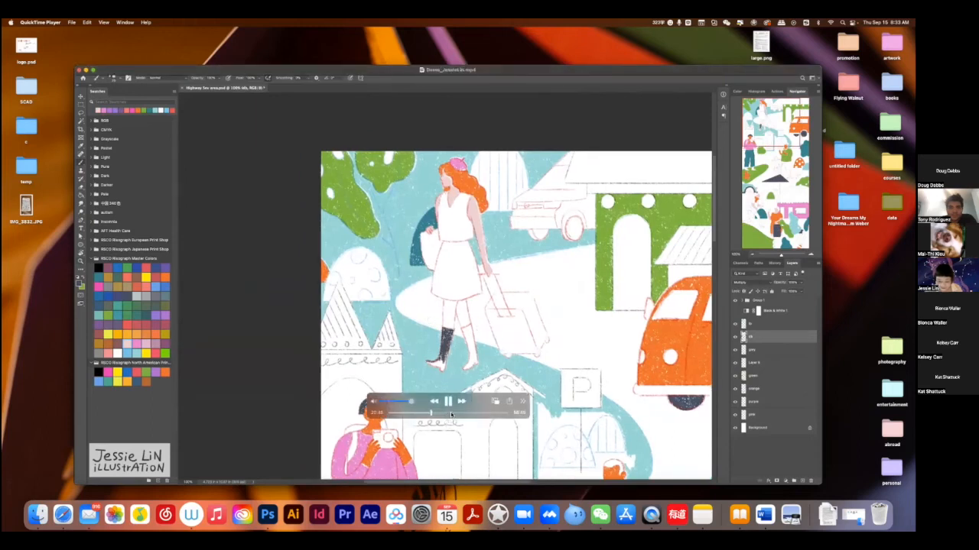
left_click(453, 414)
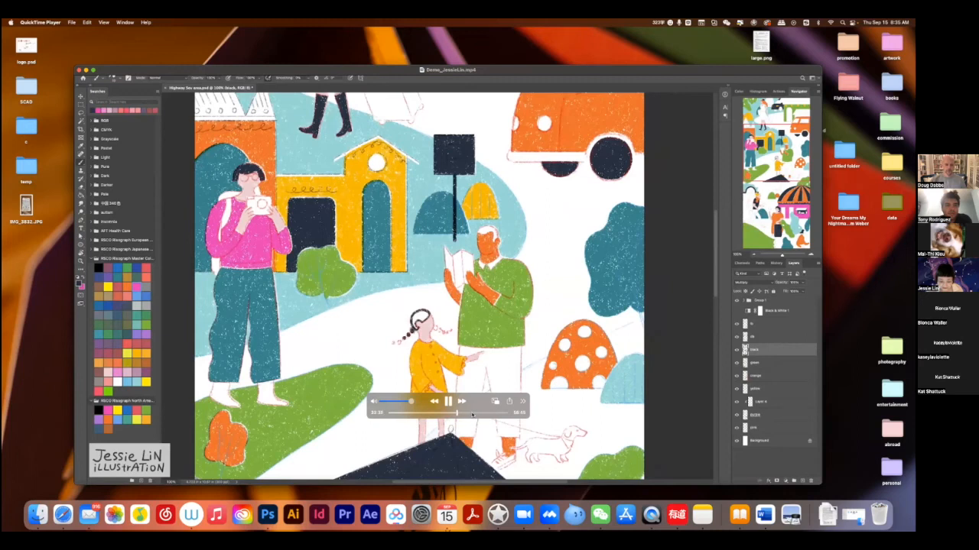
left_click(472, 413)
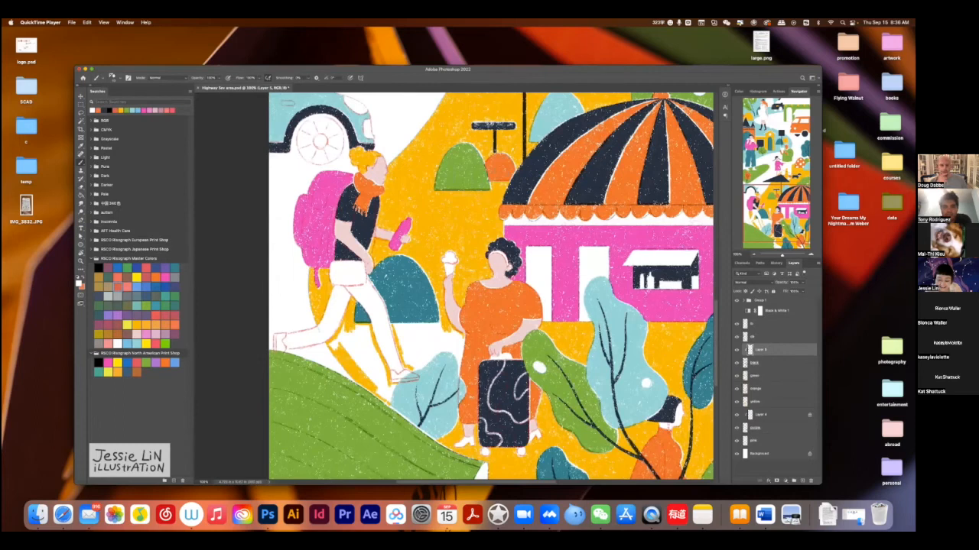
Save the illustration and show the Group 1 sketch lines again.
key("super+s")
key("z")
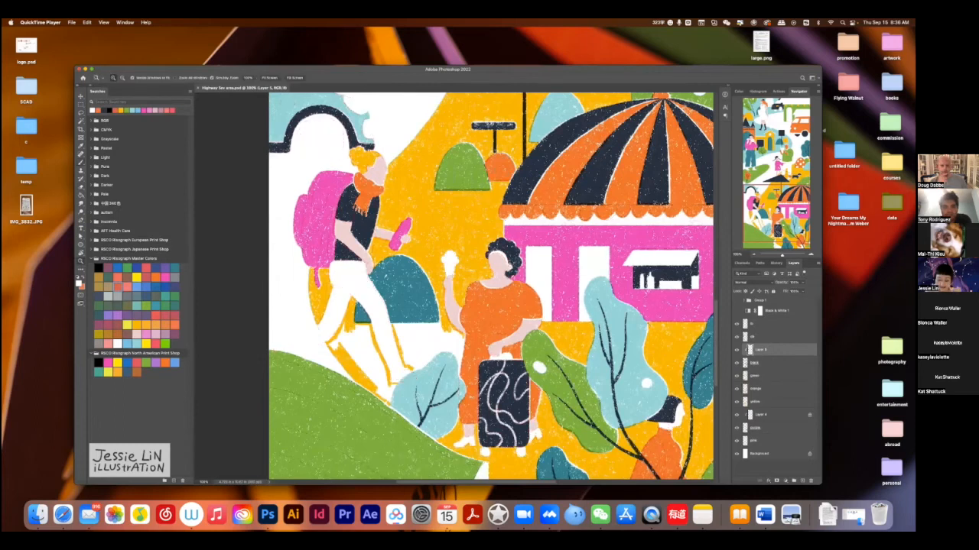
left_click_drag(646, 344, 603, 345)
left_click(736, 300)
Paint the roof above the green building yellow on the yellow layer, and save the file.
left_click(772, 401)
left_click_drag(603, 316, 620, 317)
left_click(120, 111)
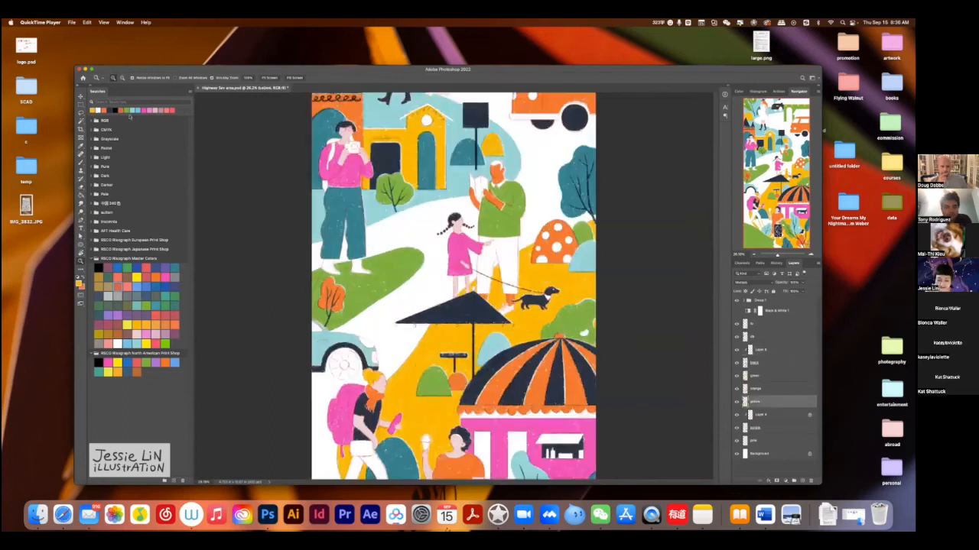
key("super+1")
left_click_drag(497, 153, 381, 451)
key("b")
left_click_drag(359, 236, 562, 237)
mouse_move(368, 206)
left_mouse_down()
mouse_move(360, 235)
mouse_move(370, 230)
left_mouse_up()
mouse_move(385, 207)
left_mouse_down()
mouse_move(377, 225)
mouse_move(563, 234)
left_mouse_up()
left_click_drag(372, 229, 563, 229)
left_click_drag(393, 207, 381, 226)
mouse_move(381, 227)
left_mouse_down()
mouse_move(595, 227)
mouse_move(482, 217)
mouse_move(513, 209)
mouse_move(413, 205)
left_mouse_up()
key("super+s")
Paint the slanted awning on the green building above the orange van yellow, and save the file.
key("z")
key("super+0")
left_click_drag(527, 145, 545, 192)
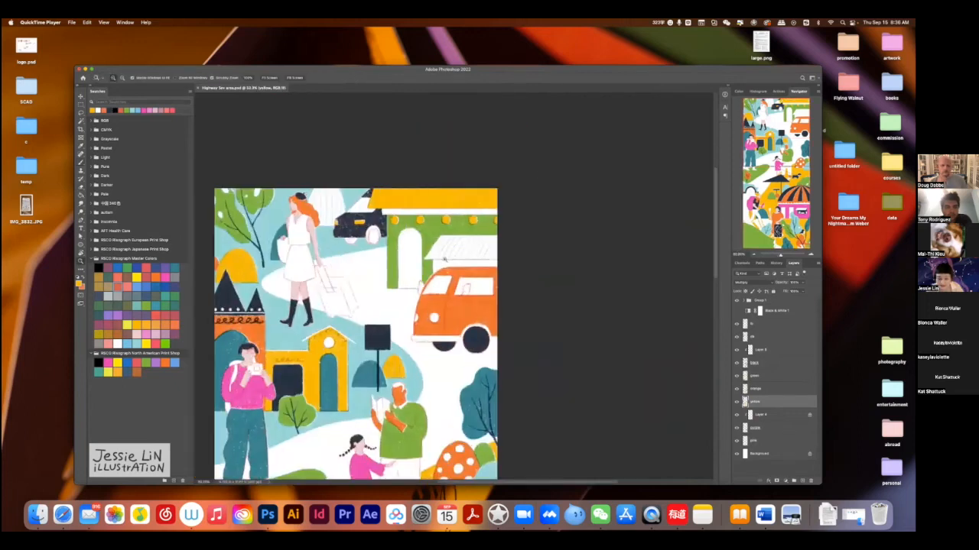
key("super+1")
key("b")
mouse_move(422, 220)
left_mouse_down()
mouse_move(409, 251)
mouse_move(520, 251)
left_mouse_up()
mouse_move(432, 222)
left_mouse_down()
mouse_move(417, 245)
mouse_move(515, 244)
mouse_move(521, 232)
left_mouse_up()
key("super+s")
key("z")
Lock the db layer's transparent pixels and recolour its teal shapes with a green-teal swatch from the RISO Risograph Master Colors.
mouse_move(636, 306)
left_mouse_down()
mouse_move(609, 360)
mouse_move(620, 384)
left_mouse_up()
left_click(772, 337)
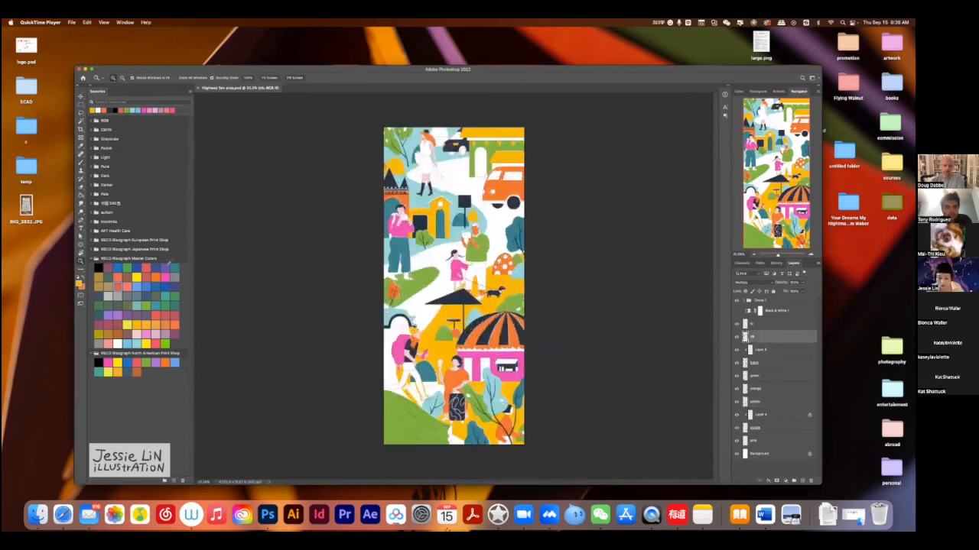
left_click(176, 307)
left_click_drag(425, 251, 474, 216)
key("b")
left_click(745, 290)
left_click_drag(656, 337, 641, 337, "super")
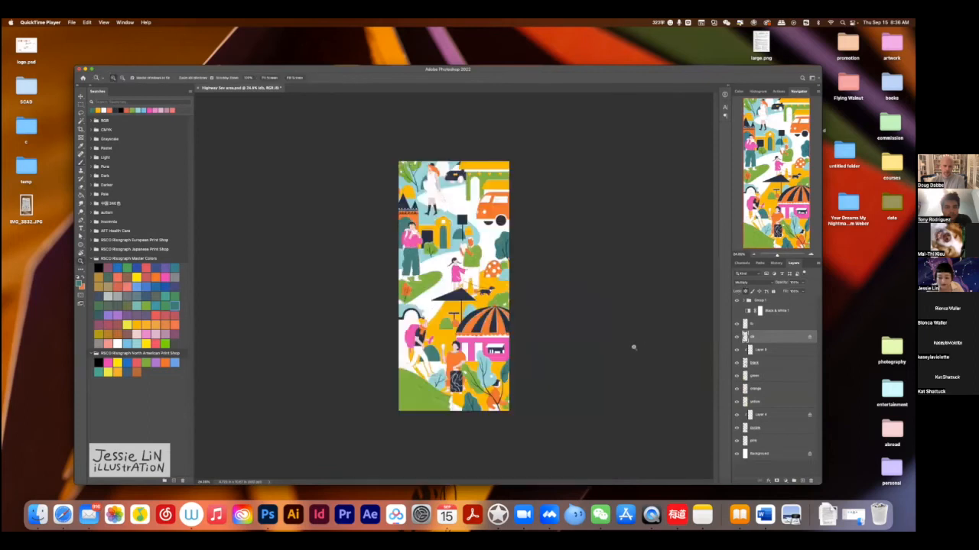
Check the recoloured illustration's tonal values by toggling the Black & White 1 adjustment on and off.
left_click_drag(560, 261, 566, 271, "super")
left_click(736, 311)
left_click(736, 311)
With the db layer unlocked and the sketch group hidden, paint the arched shape behind the red-haired woman dark teal.
mouse_move(557, 189)
left_mouse_down("super")
mouse_move(568, 220)
mouse_move(559, 189)
mouse_move(564, 318)
left_mouse_up("super")
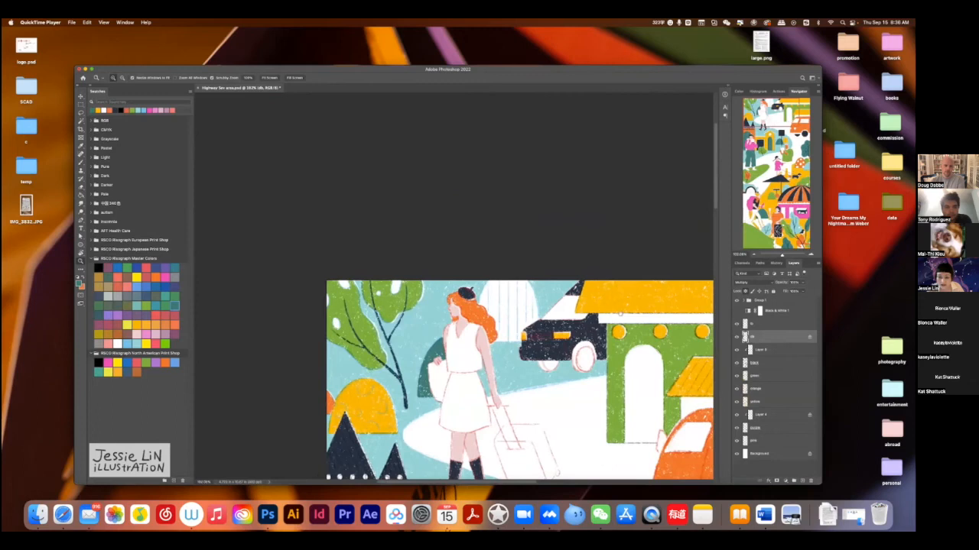
key("/")
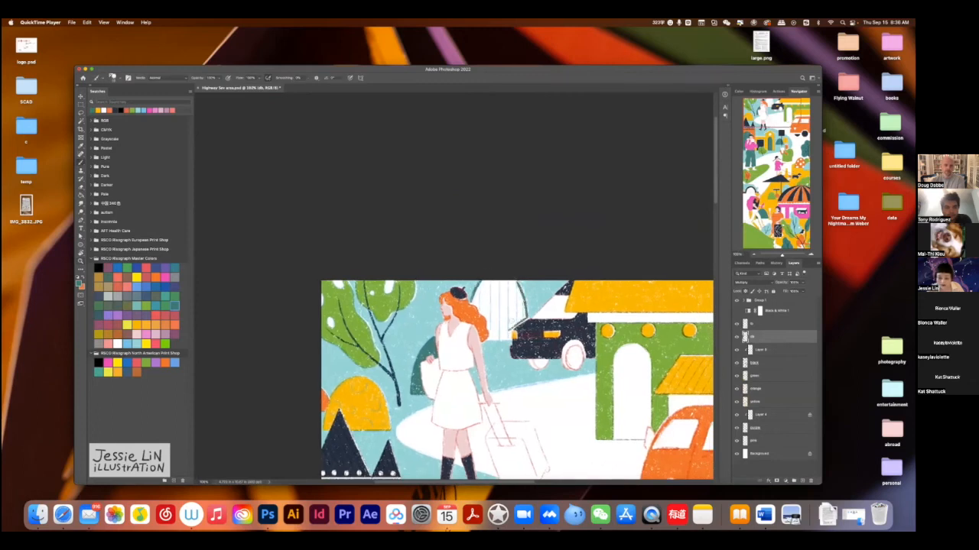
left_click(737, 301)
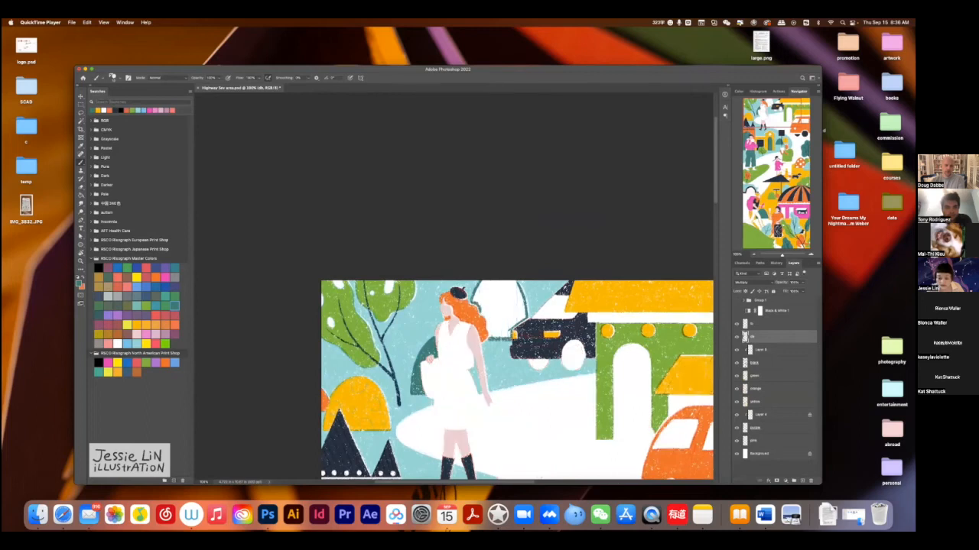
mouse_move(517, 277)
left_mouse_down()
mouse_move(523, 313)
mouse_move(505, 336)
mouse_move(495, 321)
mouse_move(517, 305)
mouse_move(491, 330)
mouse_move(495, 277)
left_mouse_up()
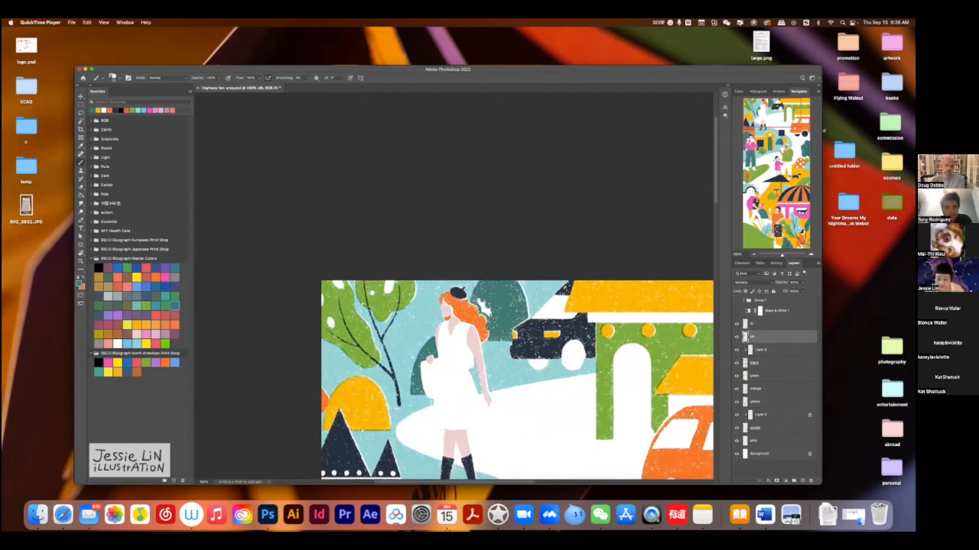
Compare the whole illustration in colour and in greyscale twice using the Black & White 1 adjustment.
key("z")
key("super+0")
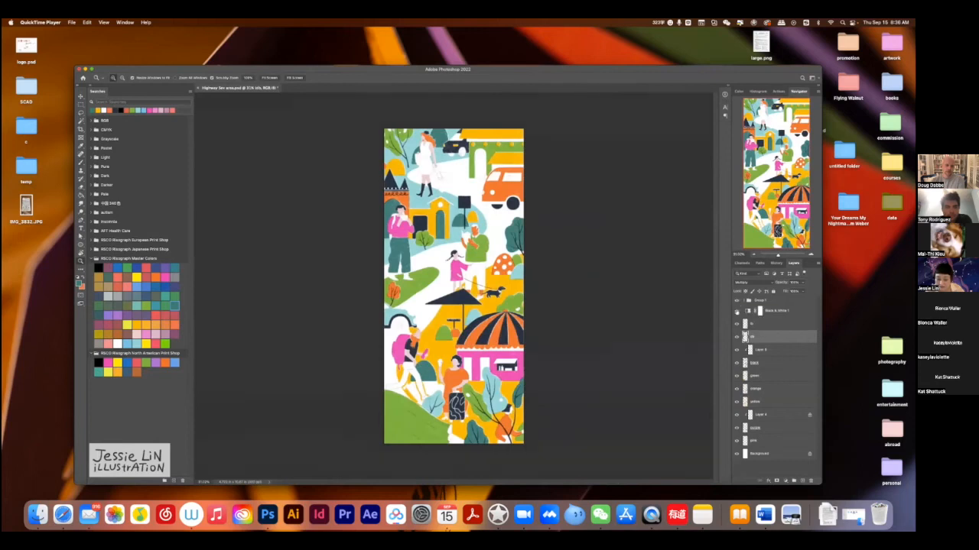
left_click(736, 311)
left_click(736, 311)
left_click(737, 311)
left_click(736, 311)
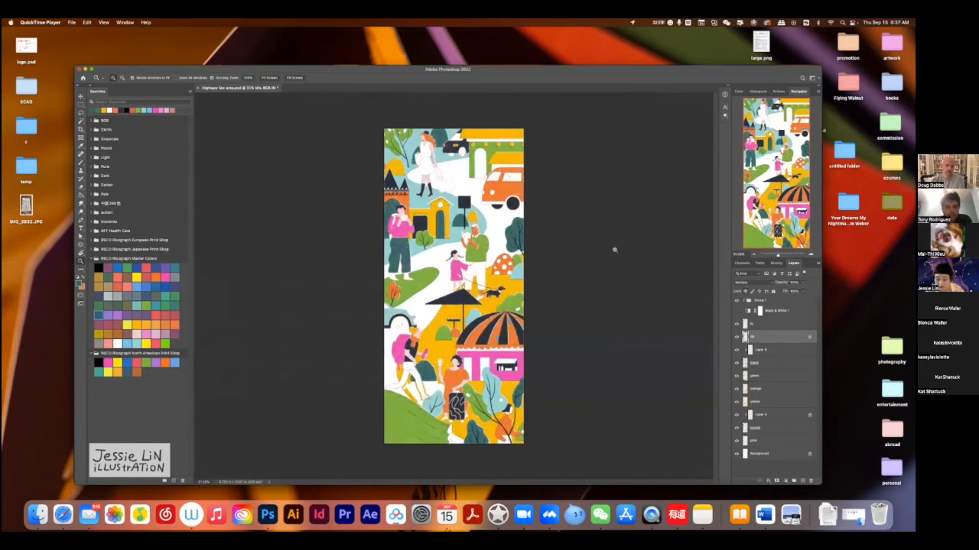
scroll(614, 250, "up", 3)
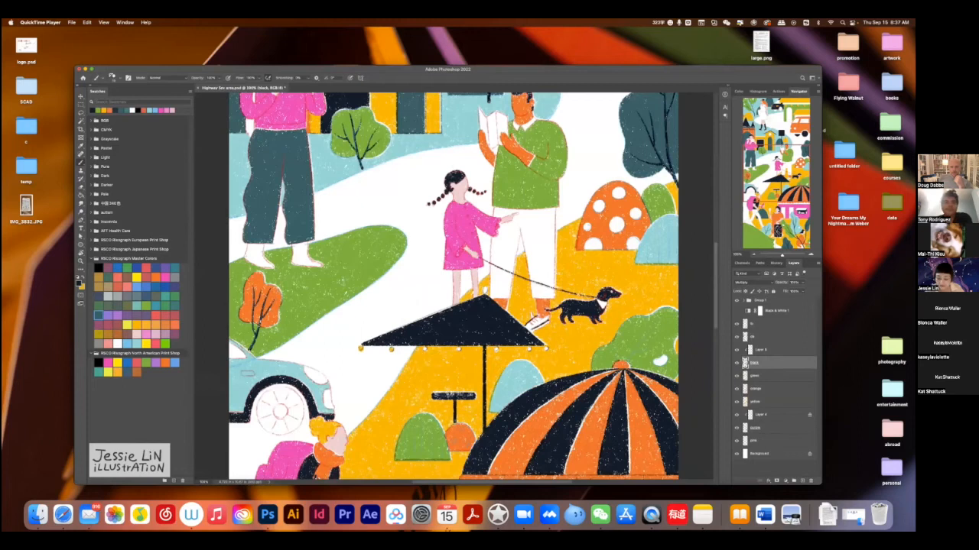
Choose a pink swatch on the purple layer and start painting the edge of the red-haired woman's handbag.
mouse_move(499, 434)
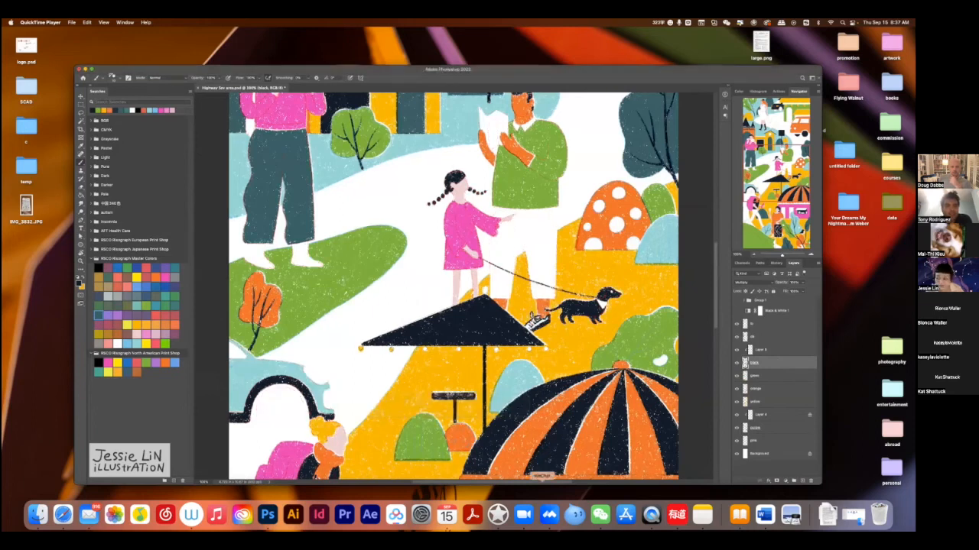
mouse_move(526, 363)
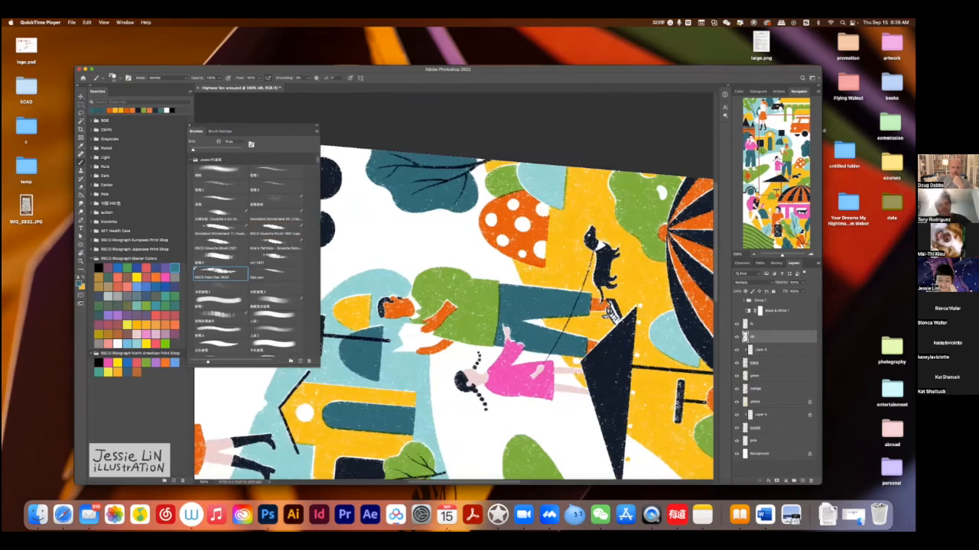
key("super+0")
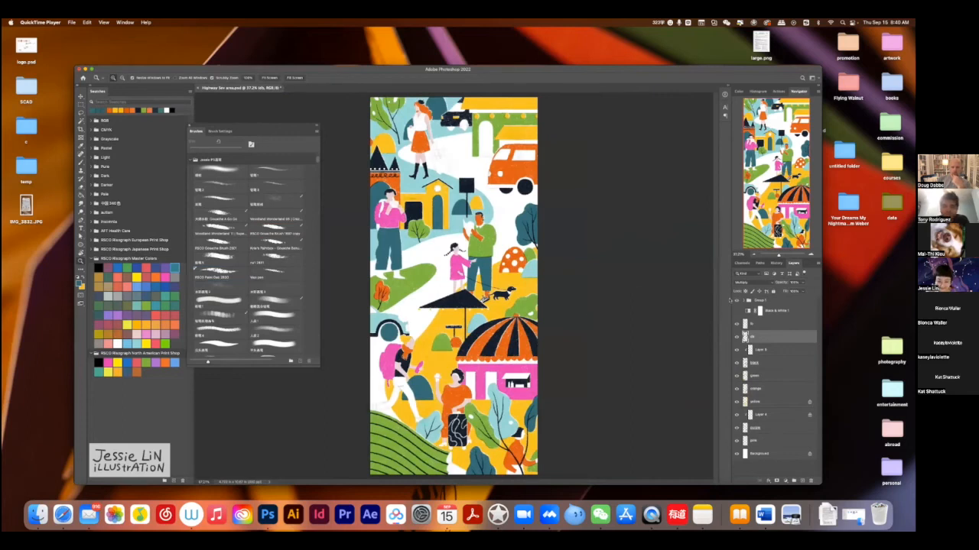
left_click(774, 428)
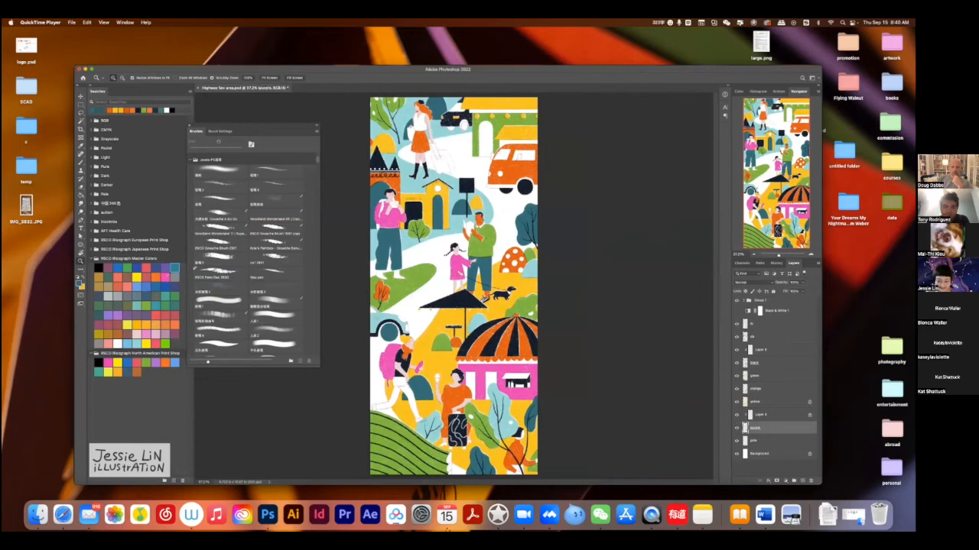
left_click(166, 277)
key("super+equal")
key("super+equal")
key("super+equal")
key("b")
scroll(453, 287, "up", 10)
left_click_drag(405, 401, 413, 436)
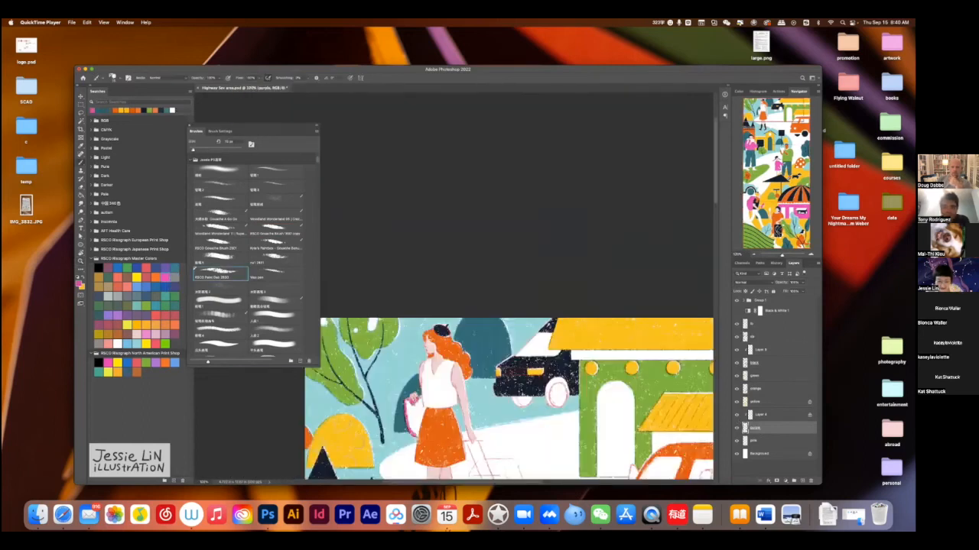
Enlarge the brush, continue filling the red-haired woman's handbag with pink, and save the file.
key("e")
key("b")
key("bracketright")
key("bracketright")
key("bracketright")
key("bracketright")
mouse_move(417, 399)
left_mouse_down()
mouse_move(415, 433)
mouse_move(413, 405)
left_mouse_up()
key("super+s")
key("z")
left_click_drag(650, 344, 564, 315)
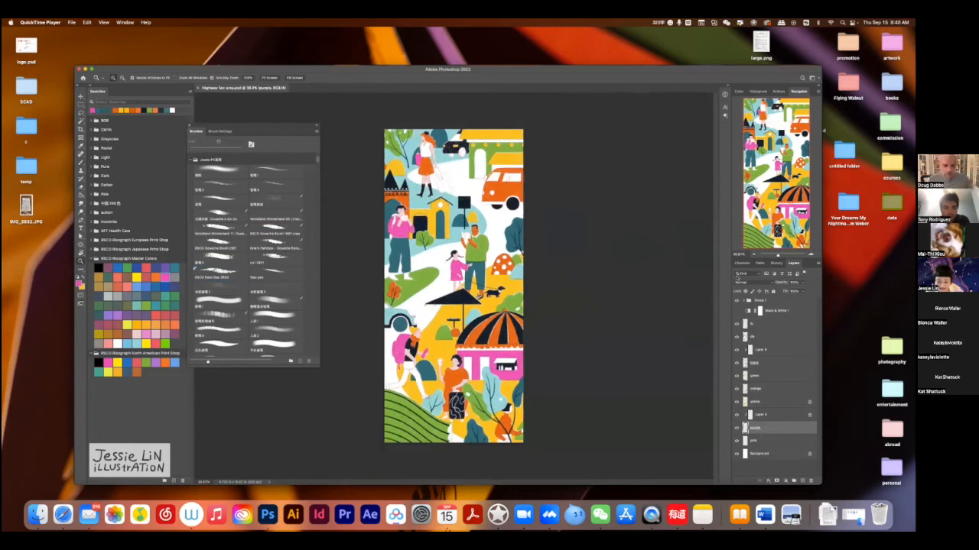
Shift the demo video window aside to uncover the desktop folders.
mouse_move(719, 71)
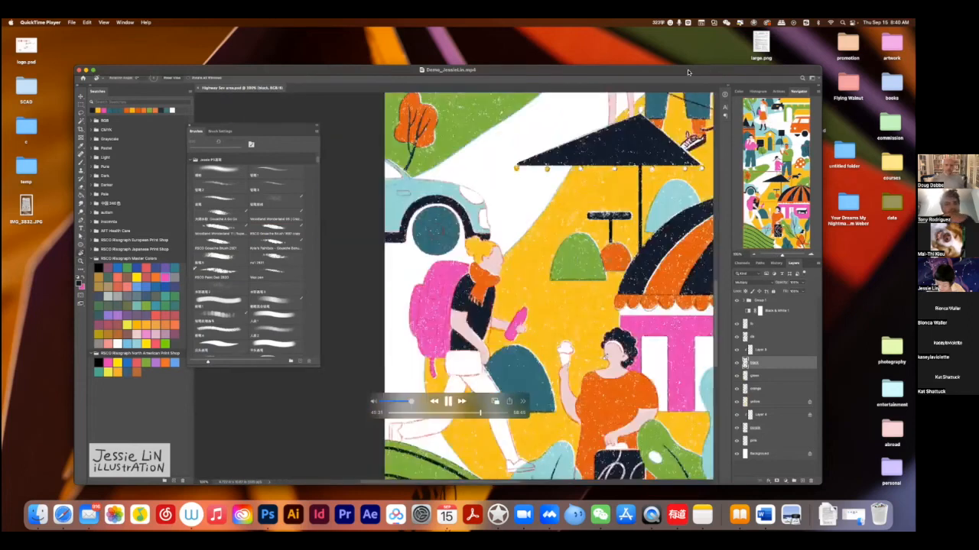
left_click_drag(687, 69, 653, 68)
left_click_drag(728, 72, 693, 69)
Open the desktop's commission folder, move its window, and open the 新周刊 subfolder.
double_click(891, 124)
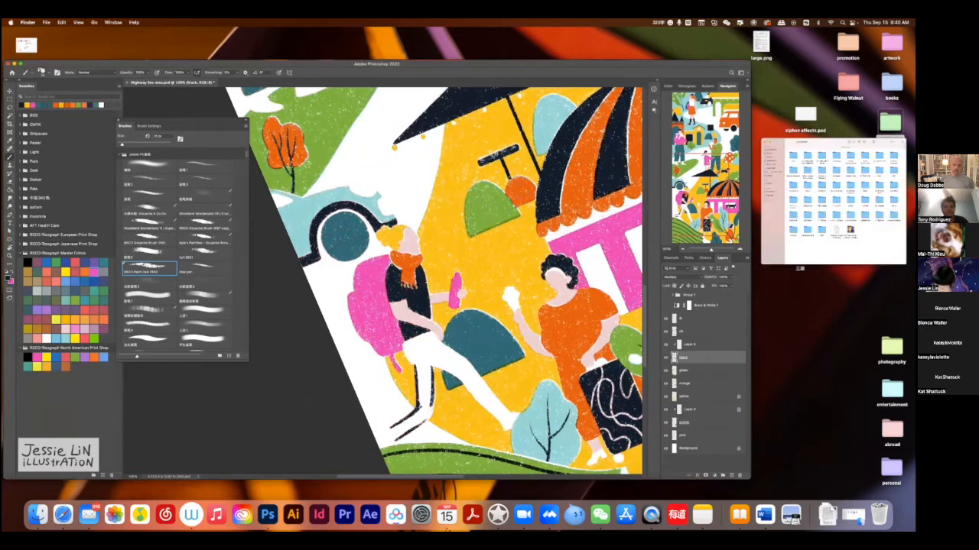
left_click_drag(695, 174, 738, 170)
double_click(908, 327)
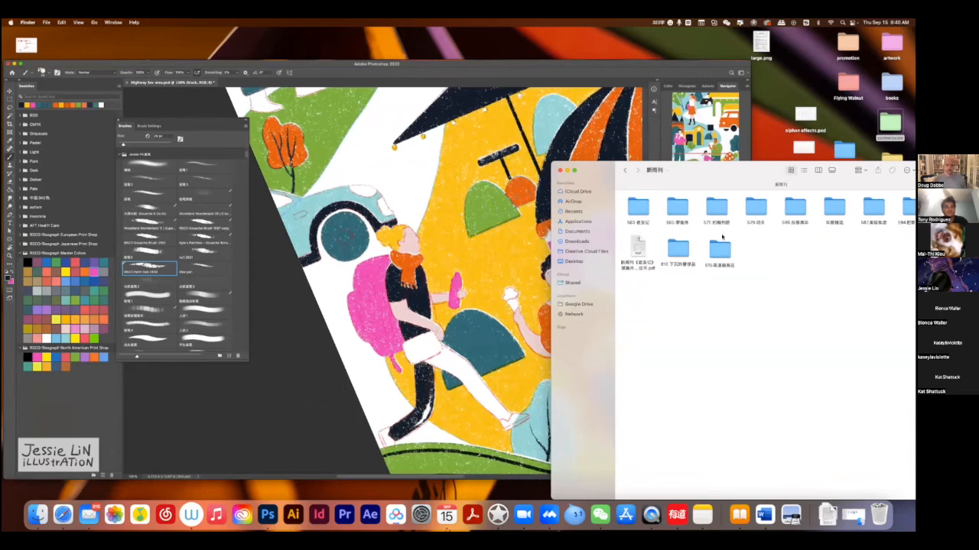
Open the 570 约翰列侬 subfolder and reposition its window to uncover more of the illustration.
mouse_move(829, 170)
left_mouse_down()
mouse_move(794, 173)
mouse_move(803, 173)
left_mouse_up()
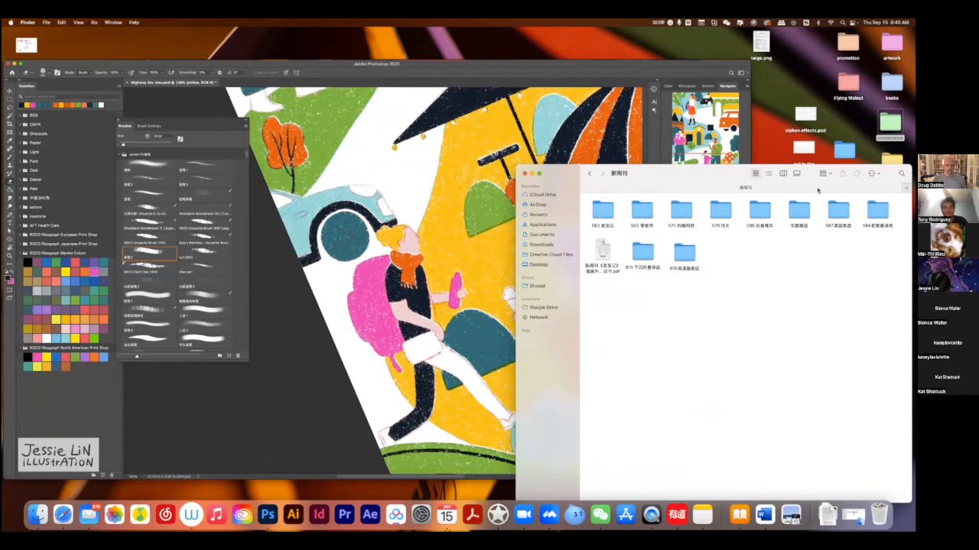
left_click(684, 214)
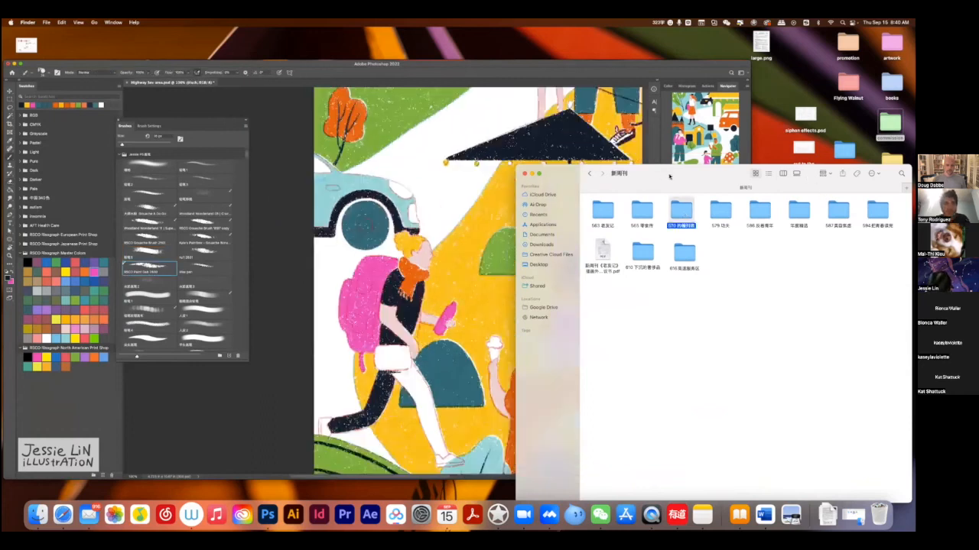
left_click_drag(693, 180, 759, 158)
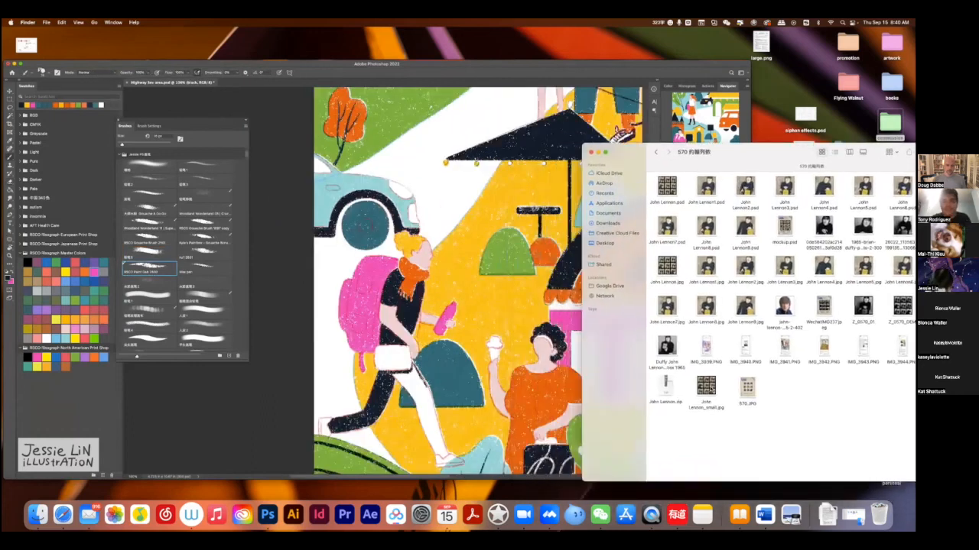
Preview the portrait file John Lennon8.psd and shrink the preview window so it sits beside the illustration.
left_click(706, 223)
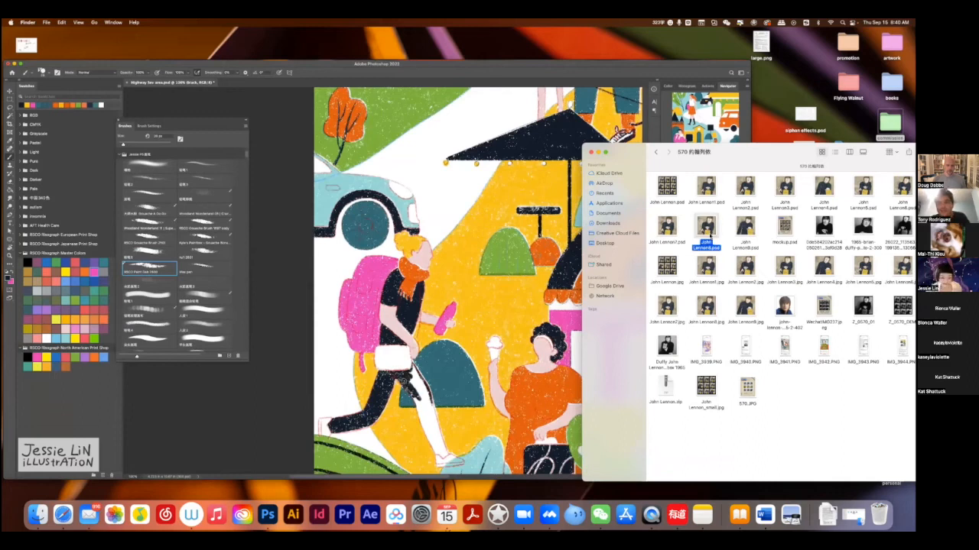
key("space")
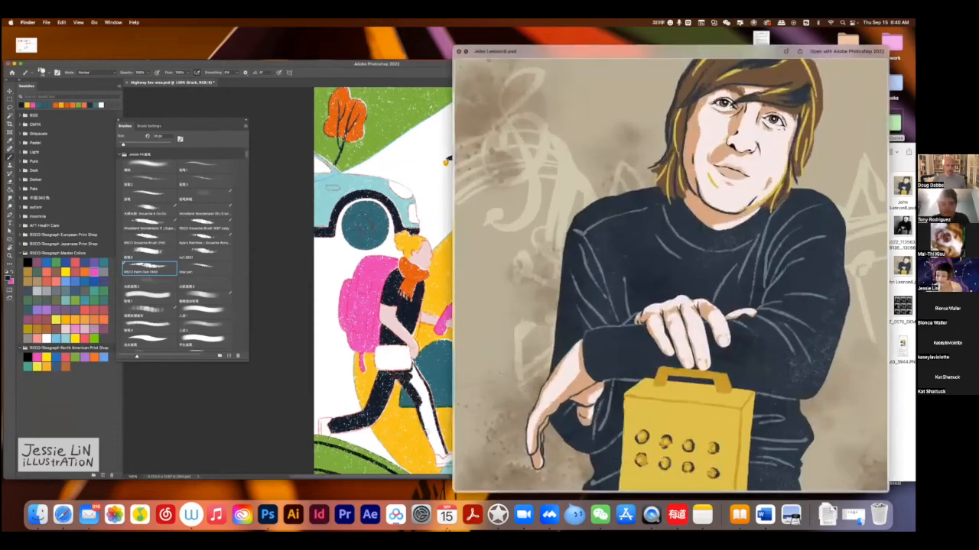
left_click_drag(887, 46, 786, 130)
mouse_move(717, 129)
left_mouse_down()
mouse_move(760, 115)
mouse_move(804, 118)
mouse_move(722, 122)
left_mouse_up()
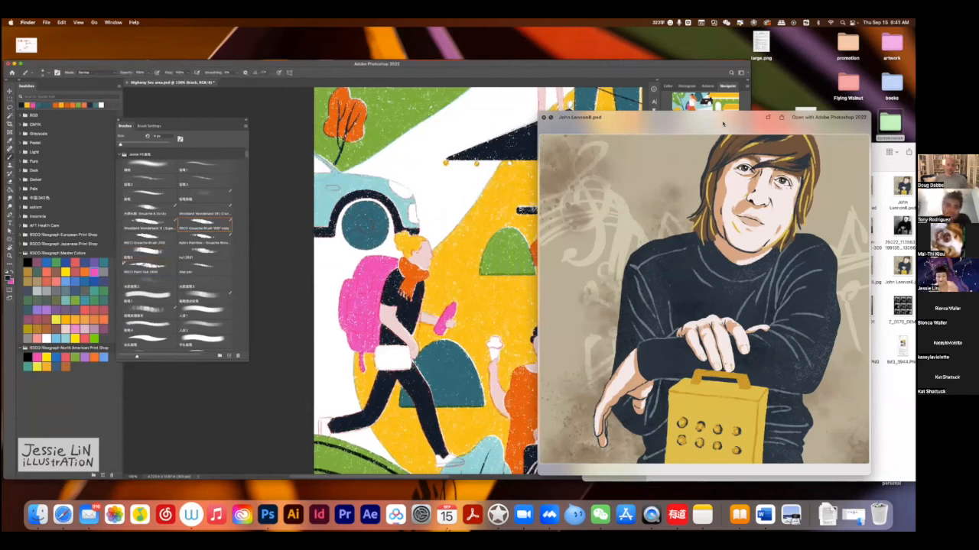
Zoom out to show the whole travel illustration and shift the portrait preview clear of it for comparison.
key("z")
left_click_drag(533, 269, 524, 287)
left_click_drag(723, 124, 768, 123)
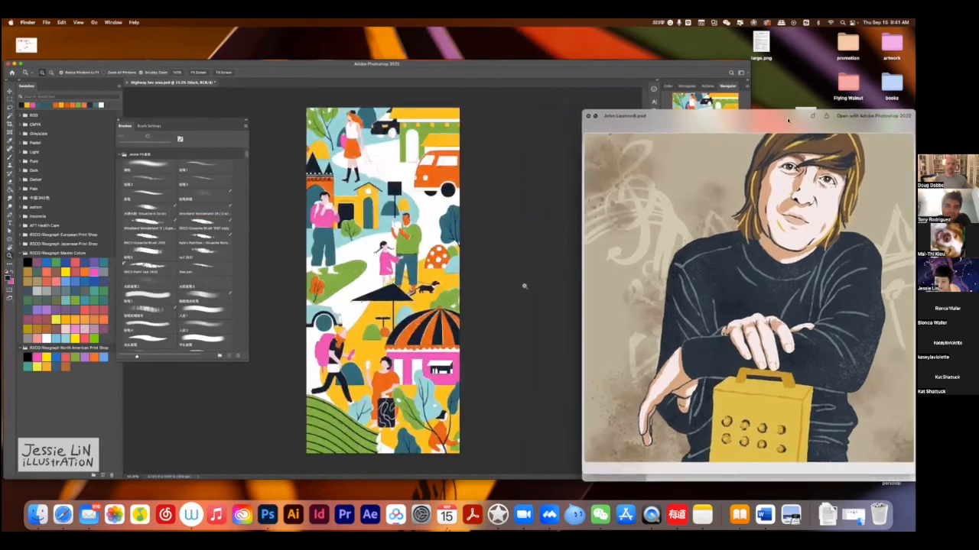
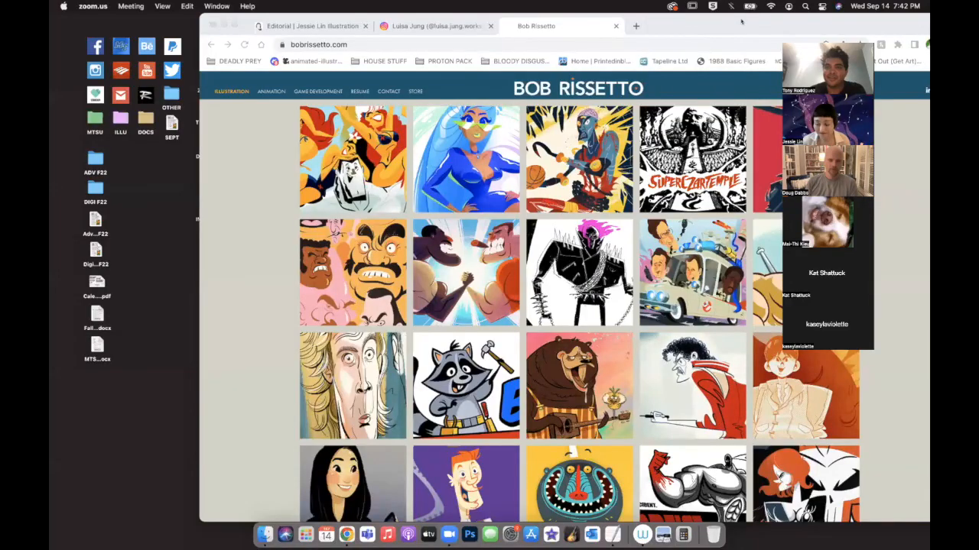
Switch to Chrome and view The Handshake artwork from the illustration gallery on the portfolio site.
left_click_drag(741, 22, 608, 4)
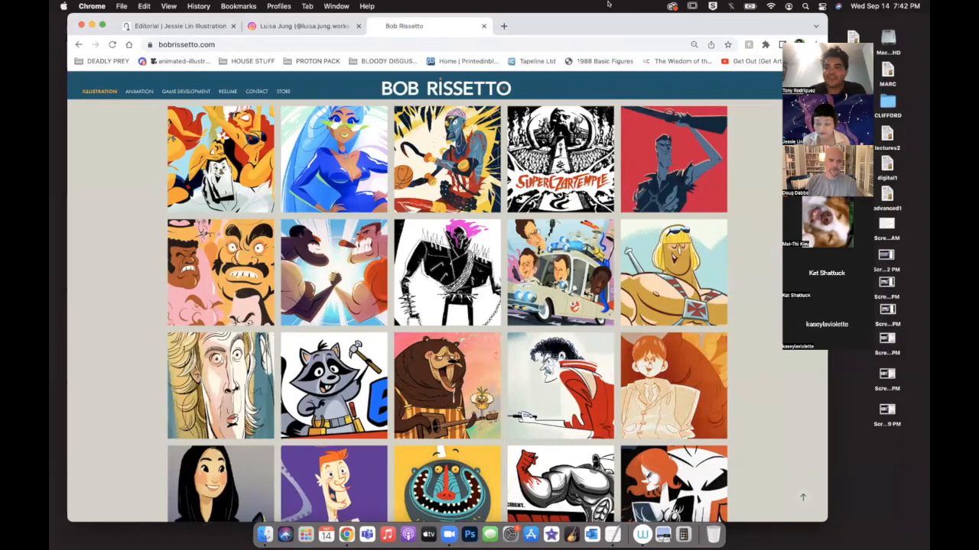
left_click(341, 271)
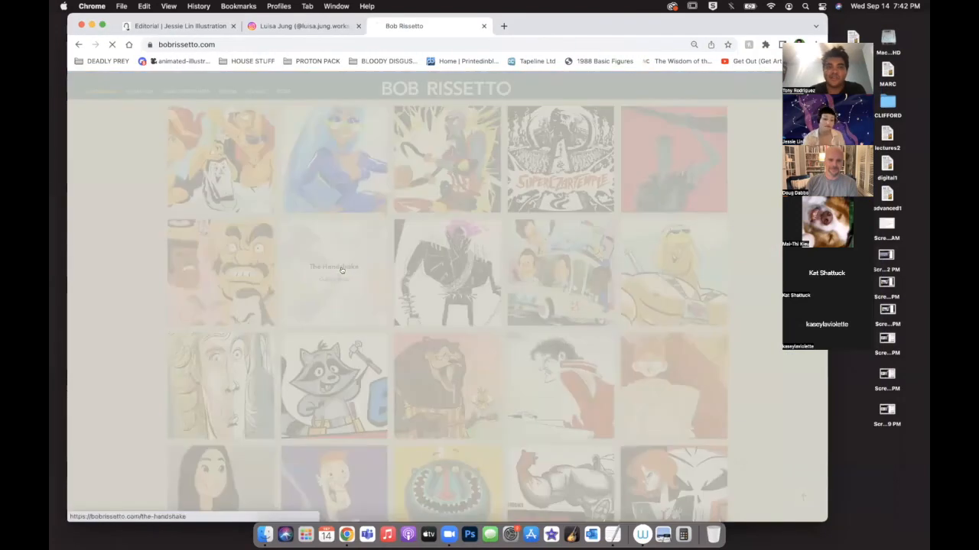
scroll(487, 381, "down", 2)
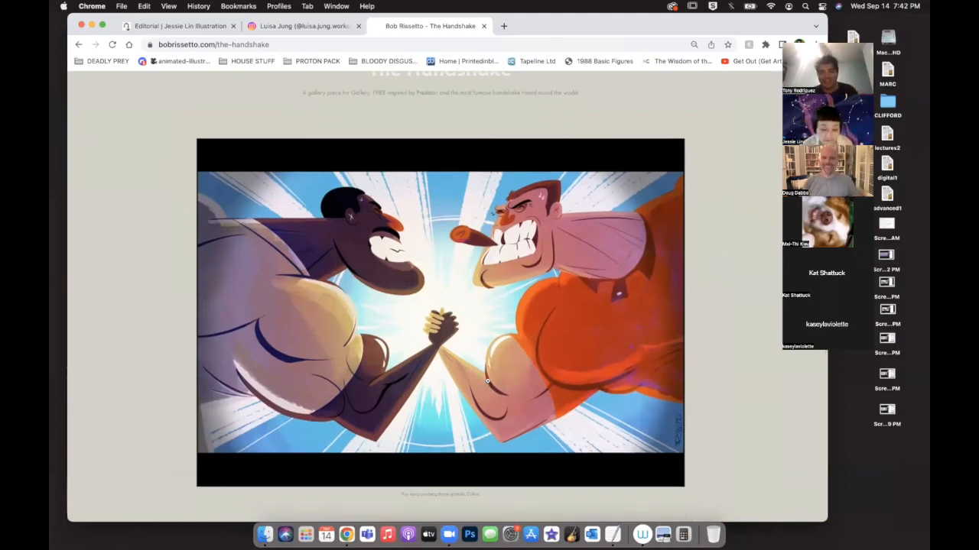
scroll(487, 380, "up", 2)
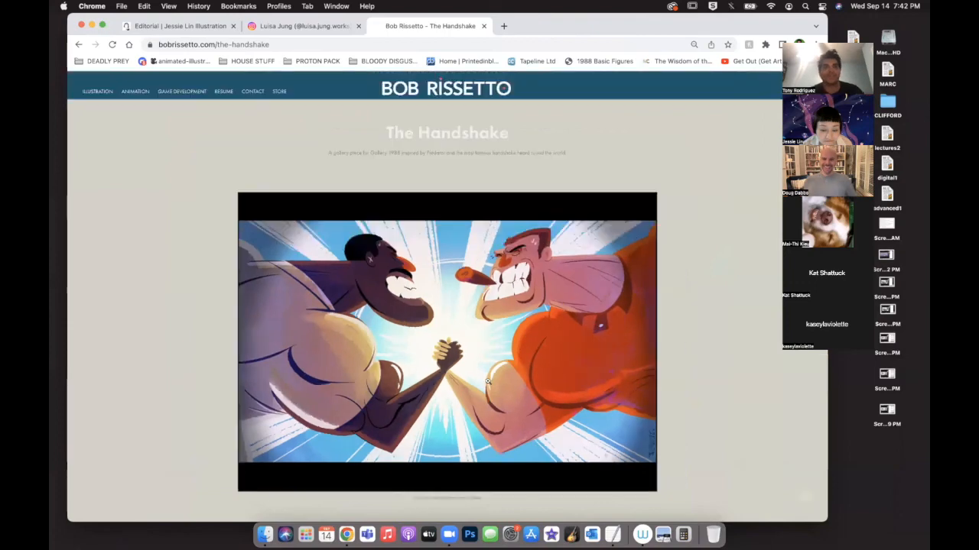
On the illustrator's Instagram profile, view the Elvis Costello portrait post through to its magazine-page image, and close the post.
left_click(280, 25)
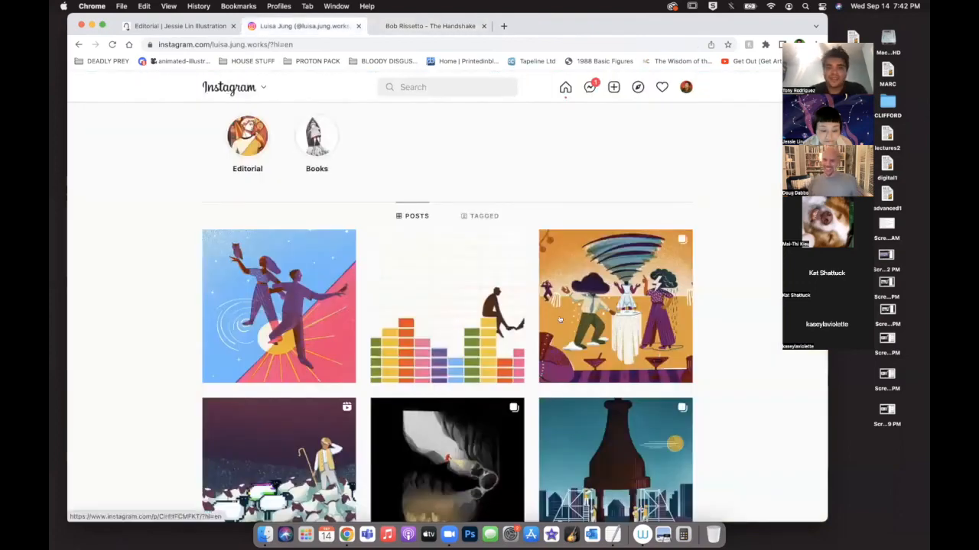
scroll(560, 320, "down", 15)
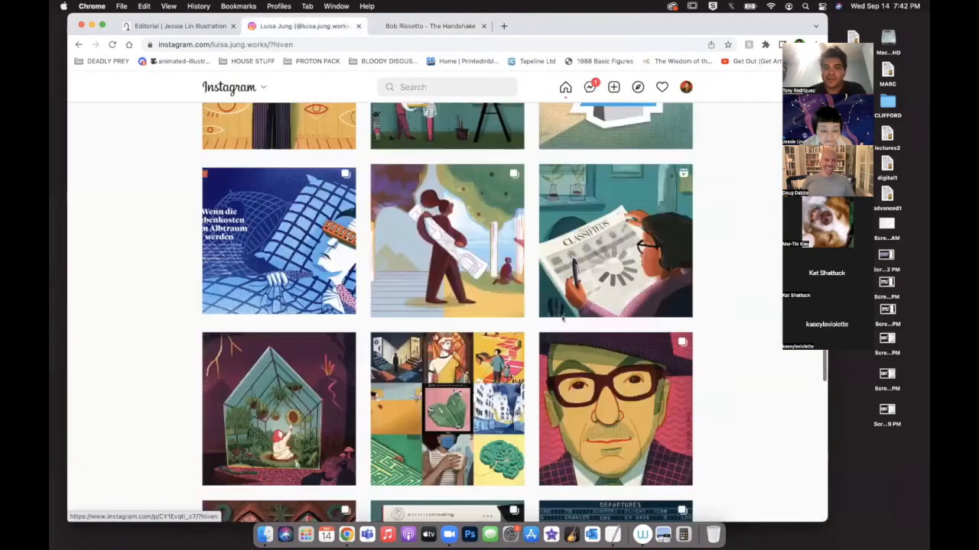
scroll(562, 319, "down", 4)
left_click(465, 318)
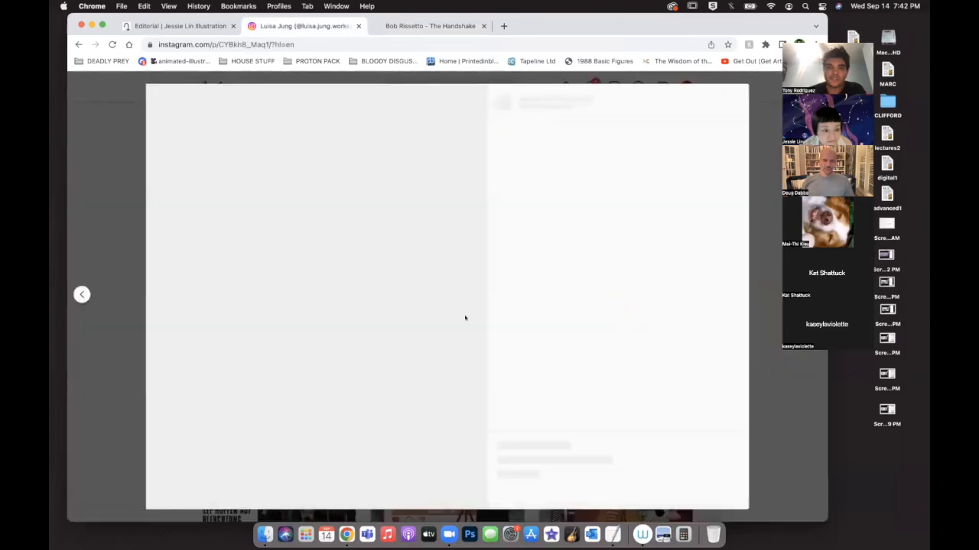
left_click(460, 294)
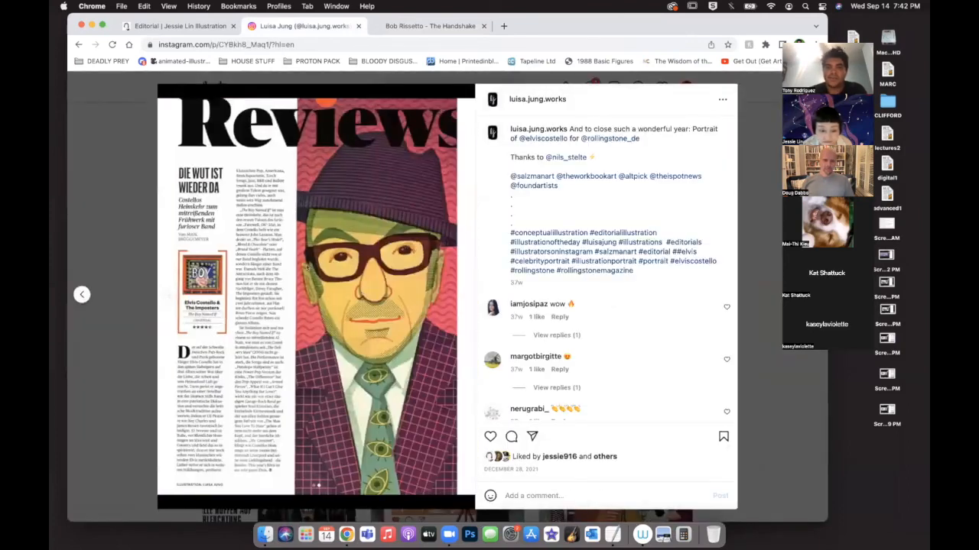
left_click(758, 138)
View the Instagram post "The Tempo of Love", magnify its two walking figures, and close the post.
scroll(264, 426, "up", 10)
left_click(264, 426)
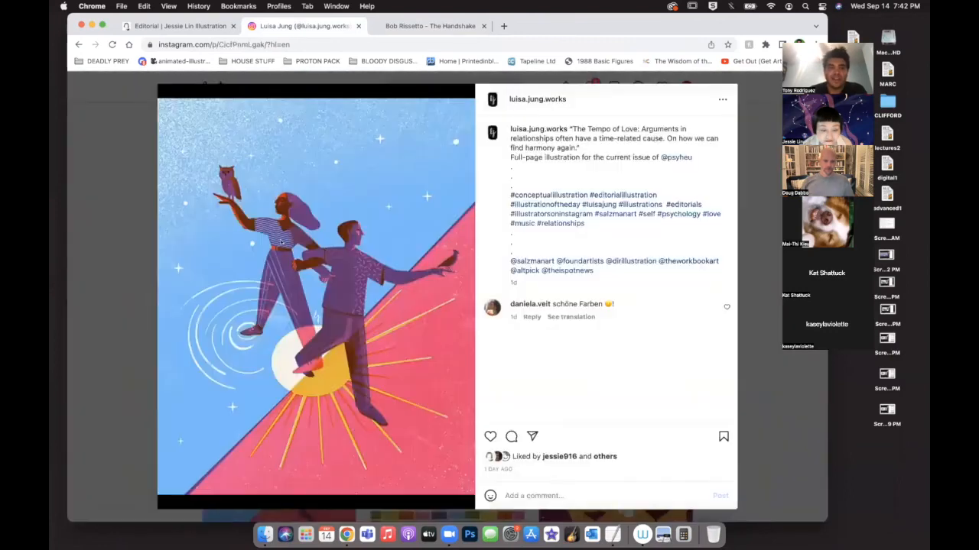
scroll(280, 243, "up", 8)
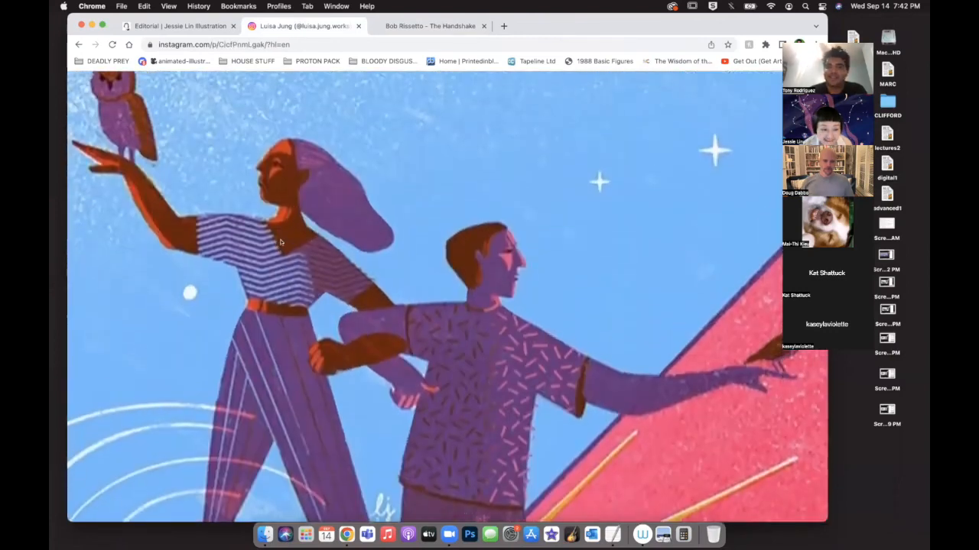
scroll(280, 243, "down", 8)
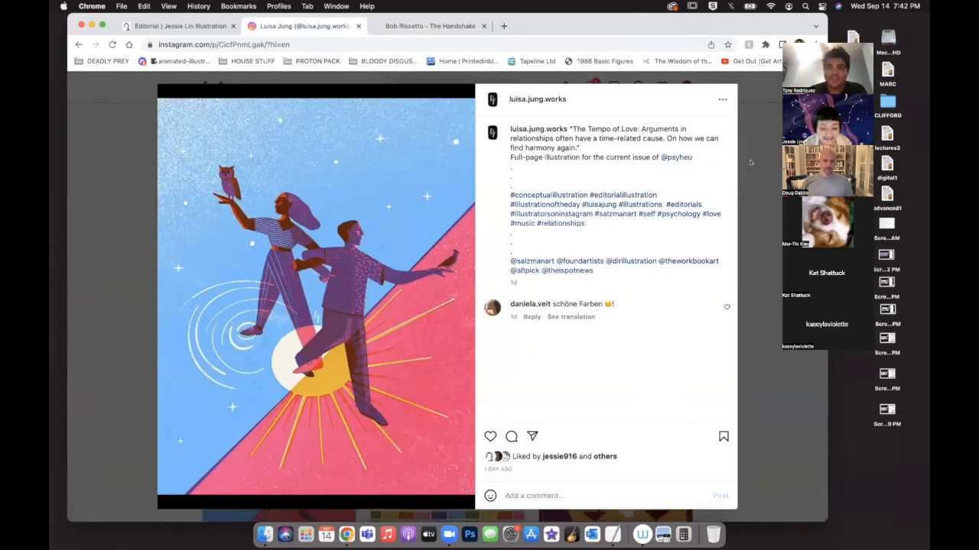
key("Escape")
View the spring books issue illustration with the circle of open books, inspect it magnified, and close the post.
scroll(510, 377, "down", 5)
scroll(510, 377, "down", 5)
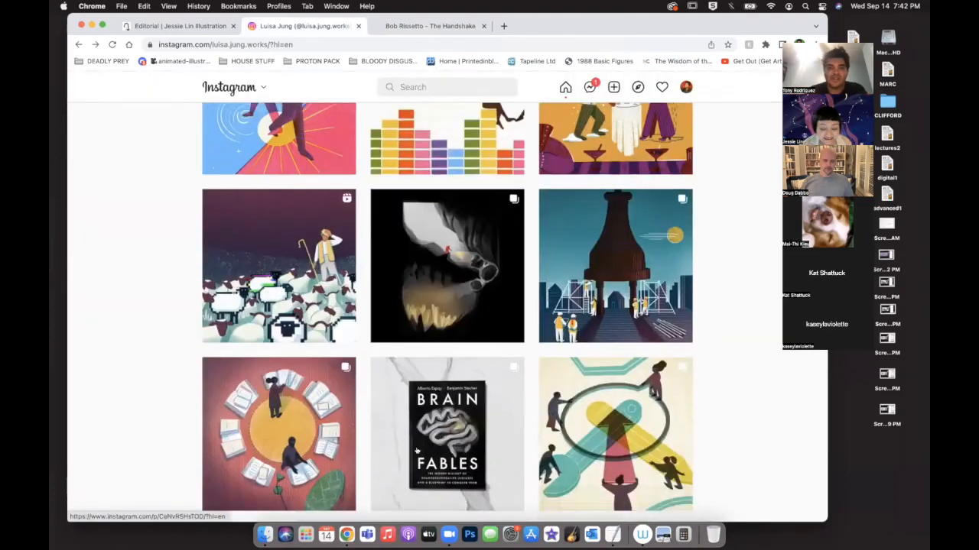
left_click(297, 325)
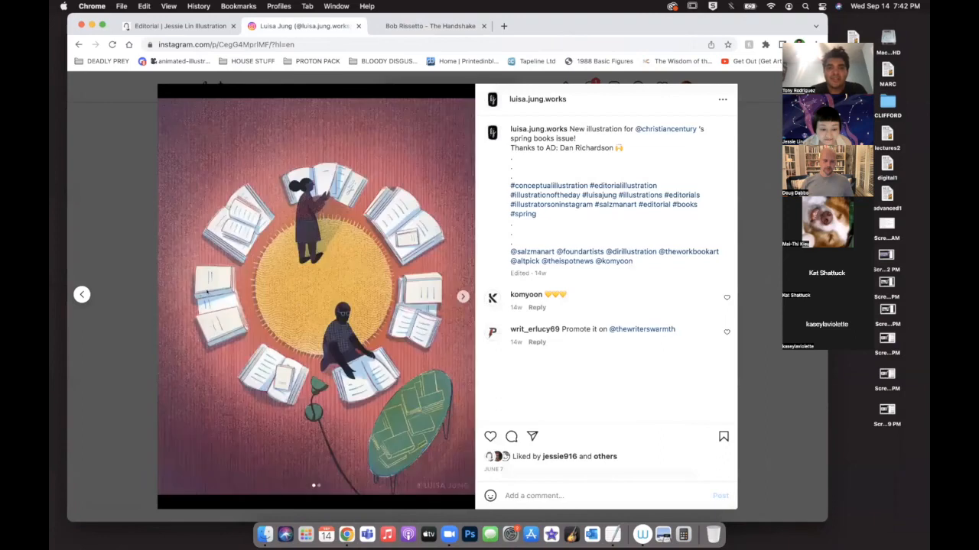
scroll(296, 325, "up", 5)
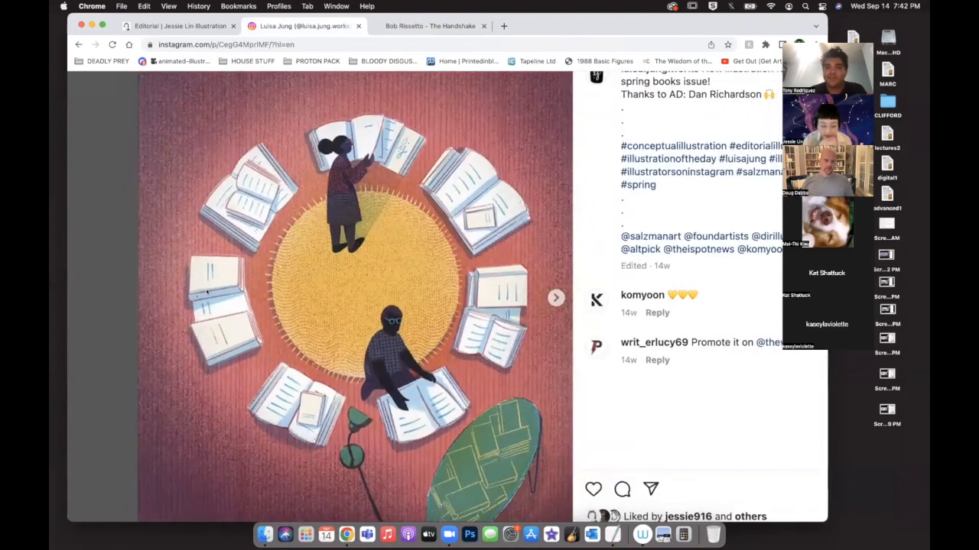
scroll(206, 294, "down", 5)
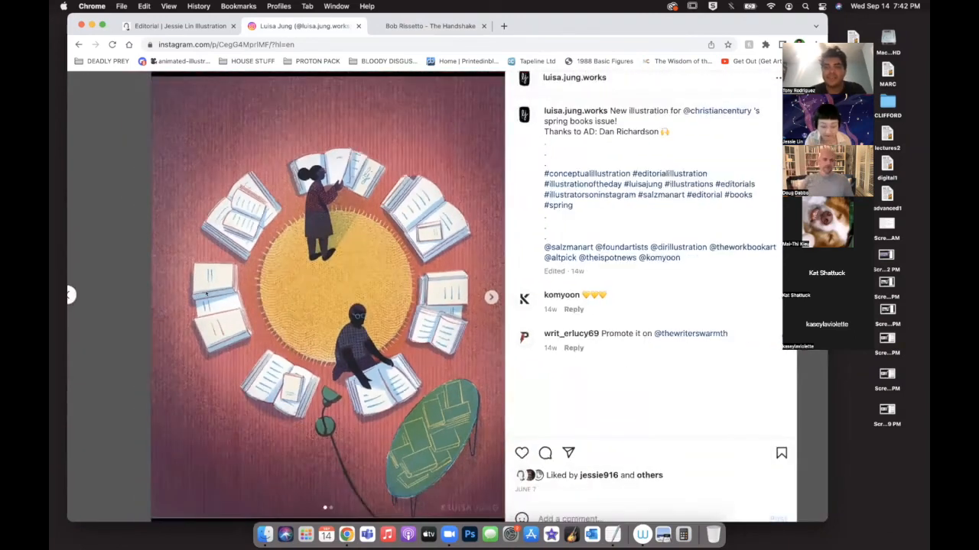
left_click(746, 116)
View the AI41 chosen-winner post and the animated illustration about identifying gifts for the community, closing each post.
scroll(612, 336, "down", 2)
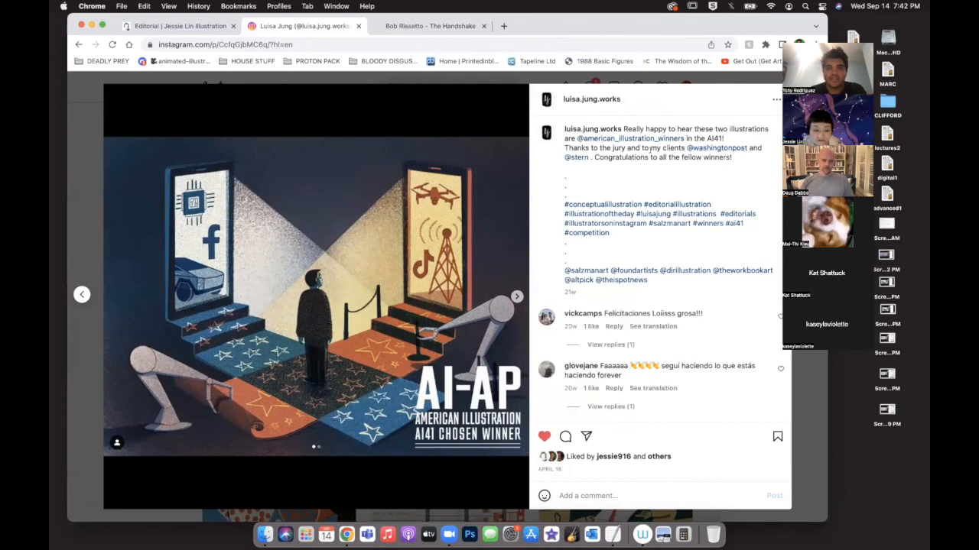
left_click(733, 80)
left_click(620, 216)
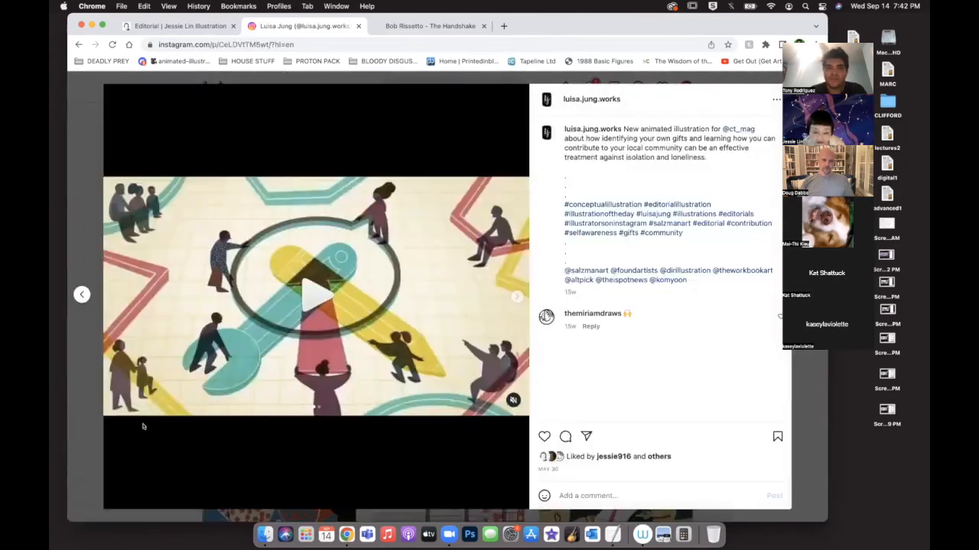
left_click(750, 79)
Reopen "The Tempo of Love" post, examine the grainy sky texture and overlapping colours up close, and close the post.
scroll(305, 302, "up", 10)
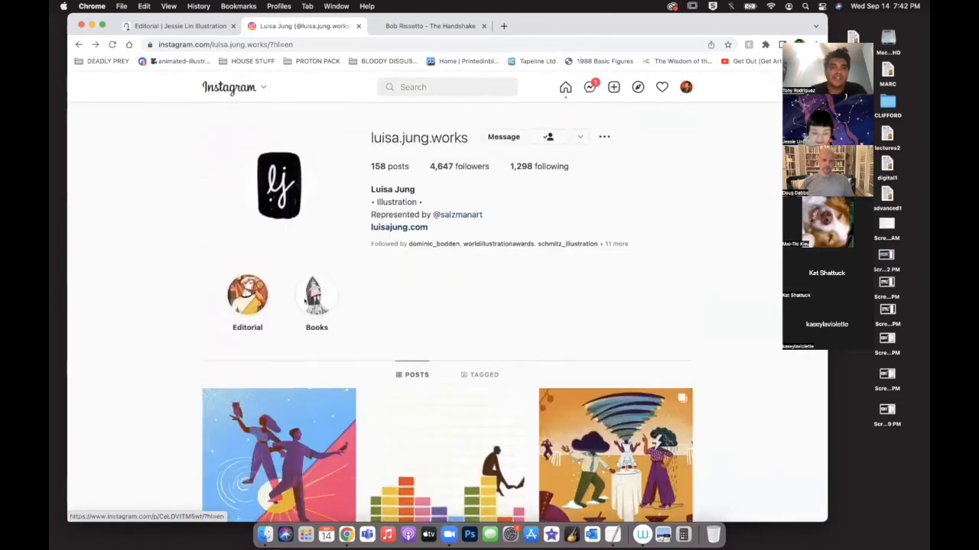
left_click(278, 436)
scroll(272, 174, "up", 5)
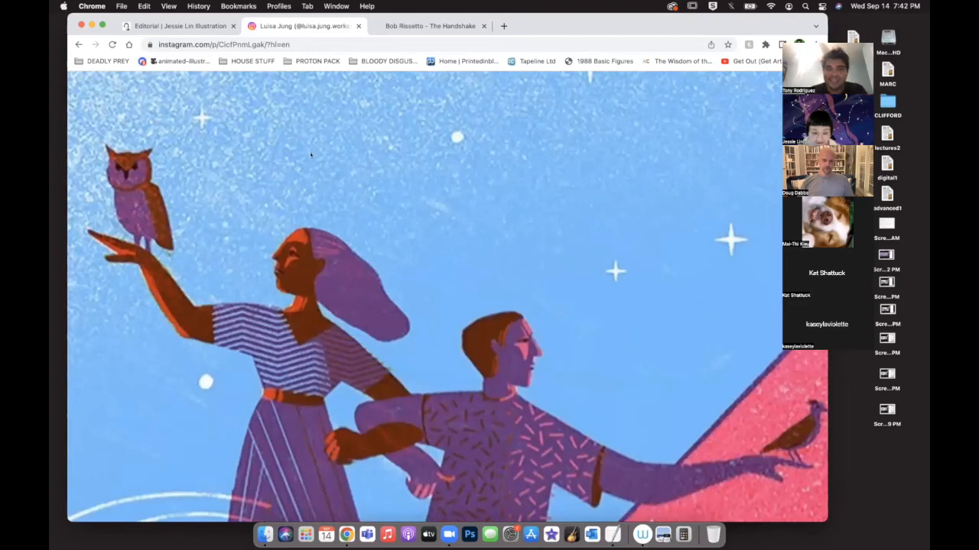
scroll(252, 315, "down", 5)
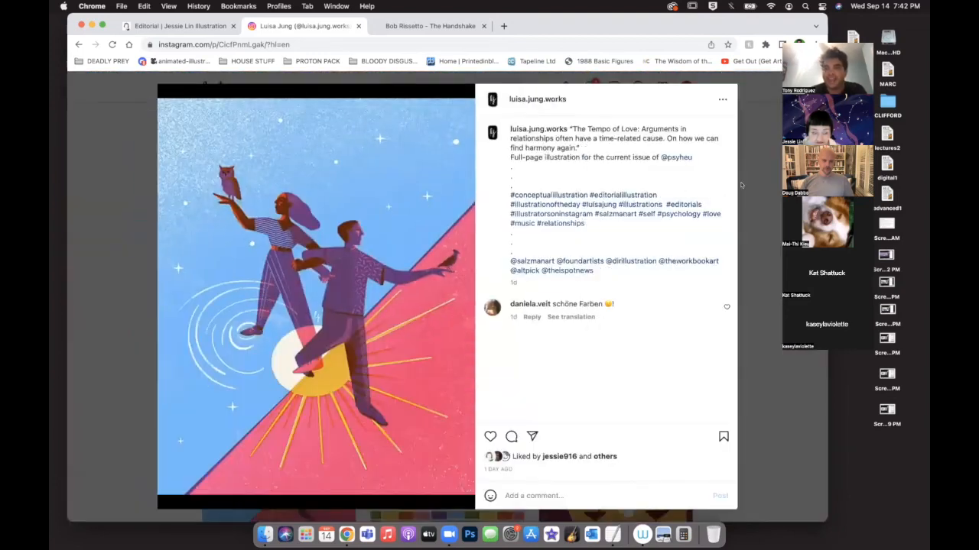
left_click(756, 190)
Find the Elvis Costello portrait post again further down the profile and advance to its Reviews magazine page.
scroll(714, 456, "down", 20)
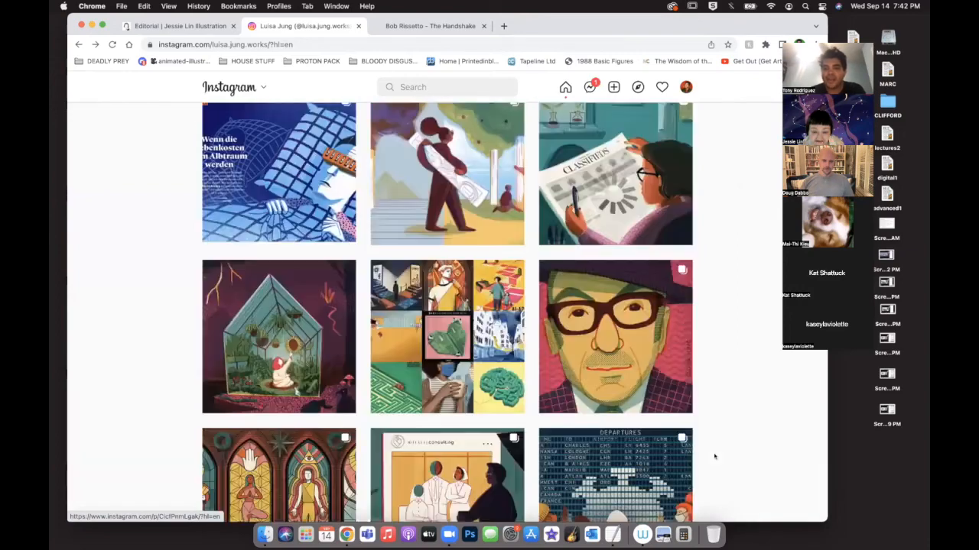
left_click(620, 321)
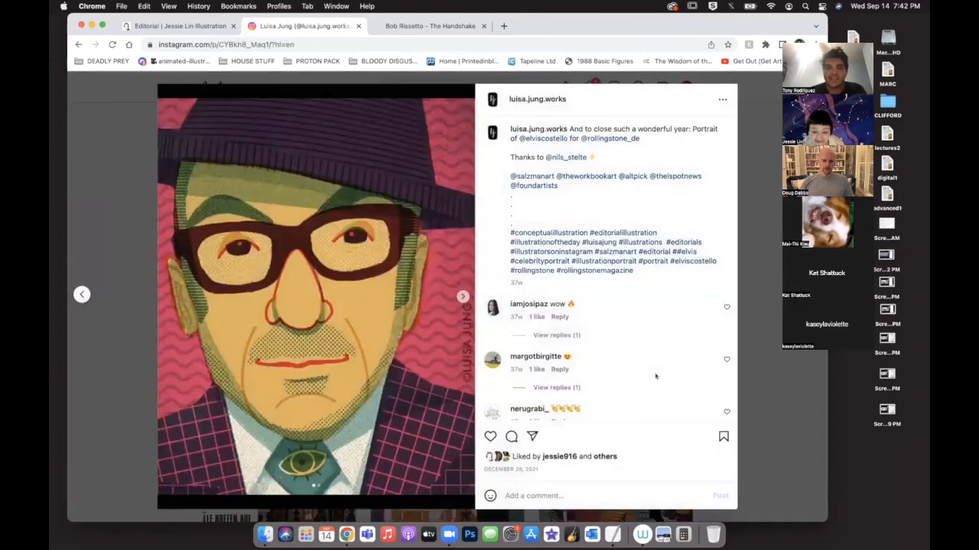
left_click(464, 297)
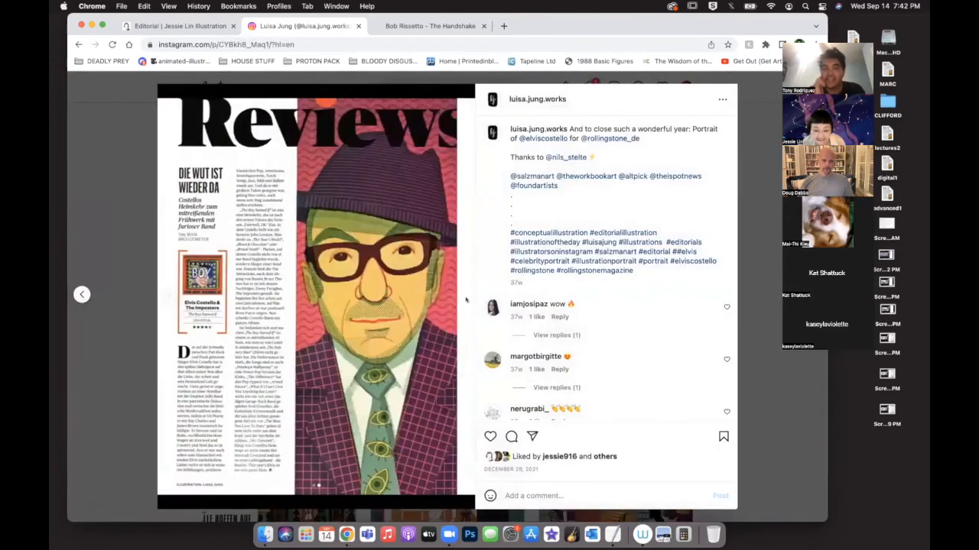